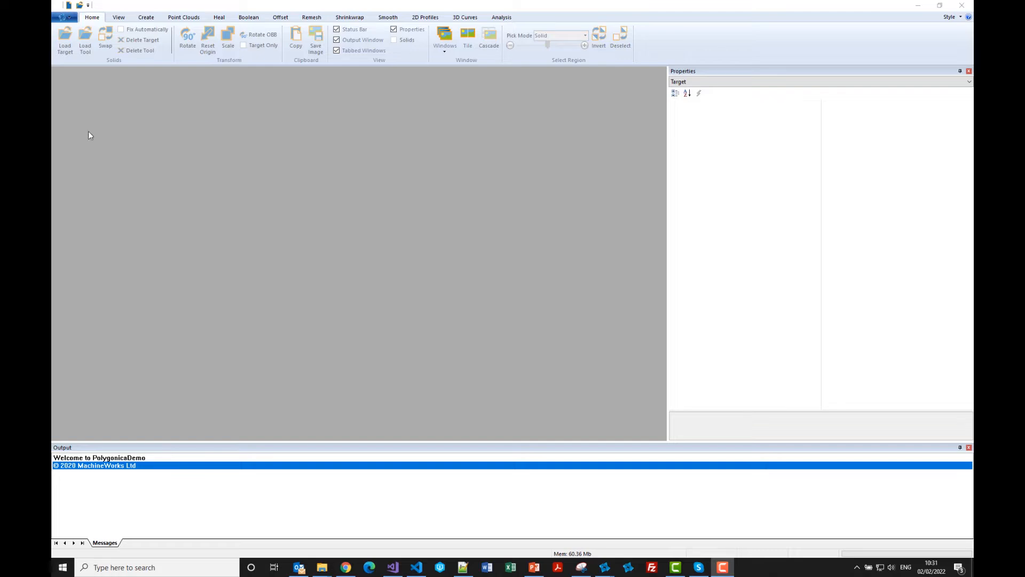
Create a sphere and generate a Polyline Grid infill with grid size 8 inside it.
click(147, 17)
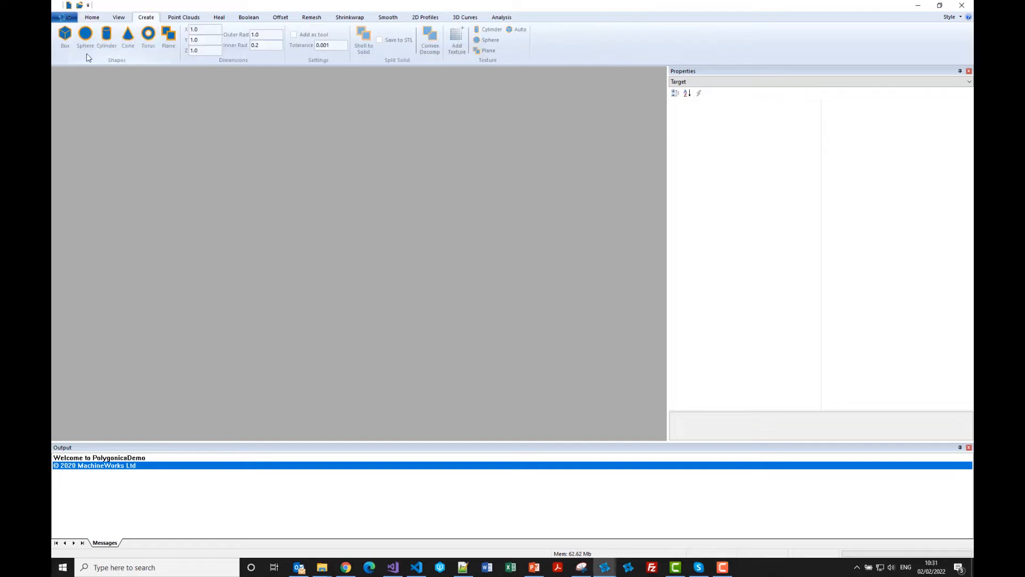
click(87, 40)
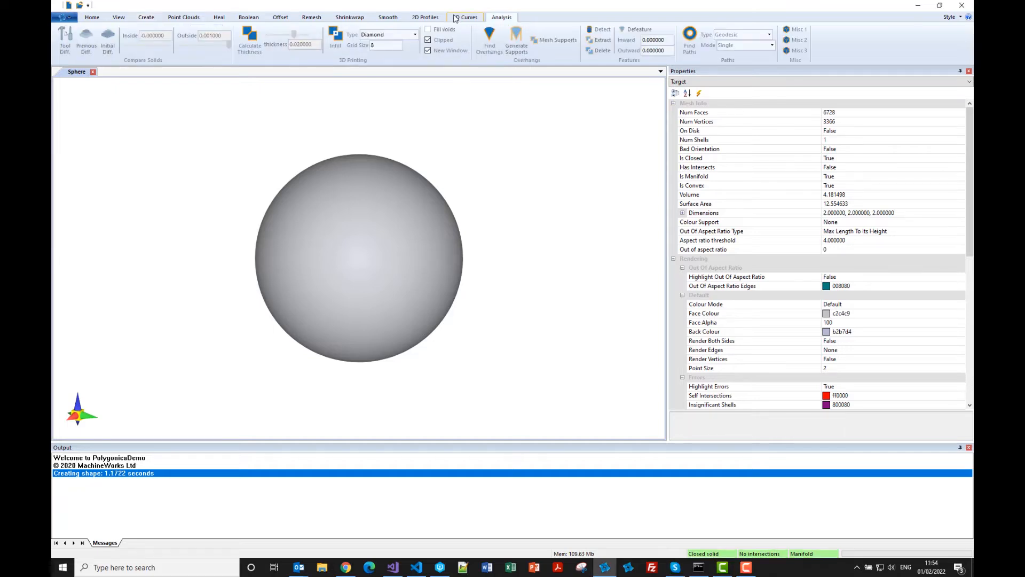
click(414, 34)
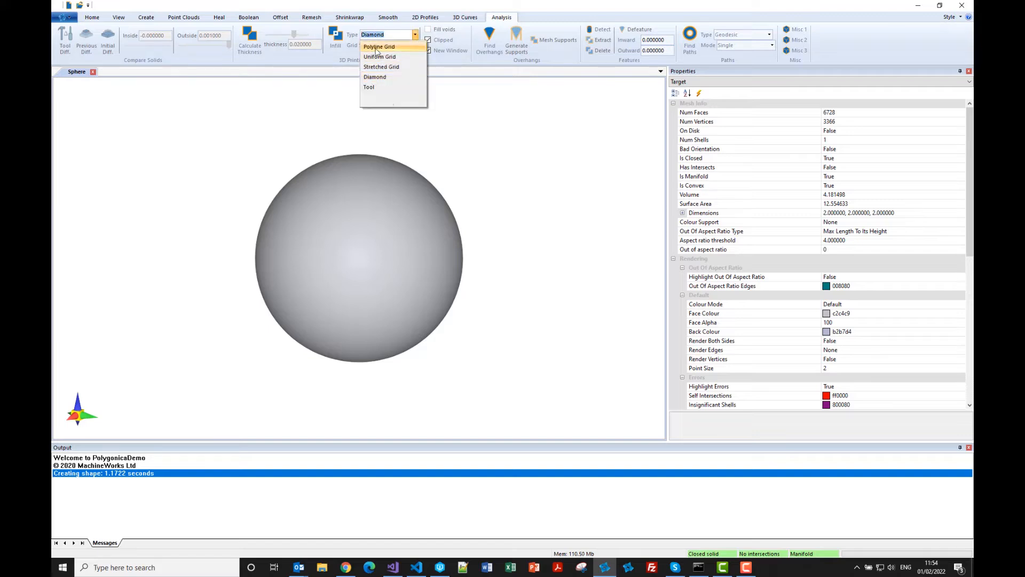
click(378, 44)
click(336, 40)
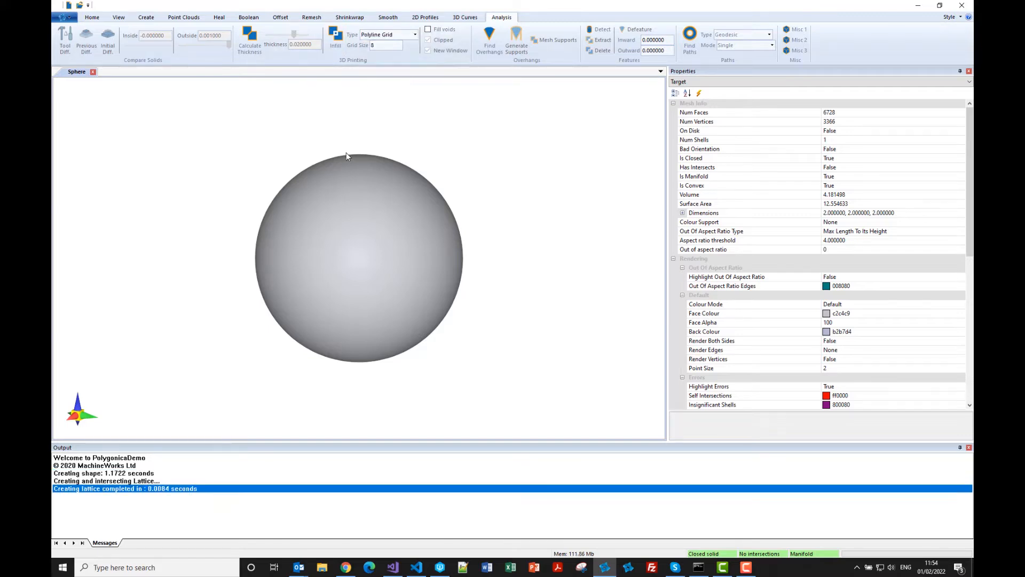
right_click(342, 249)
click(365, 252)
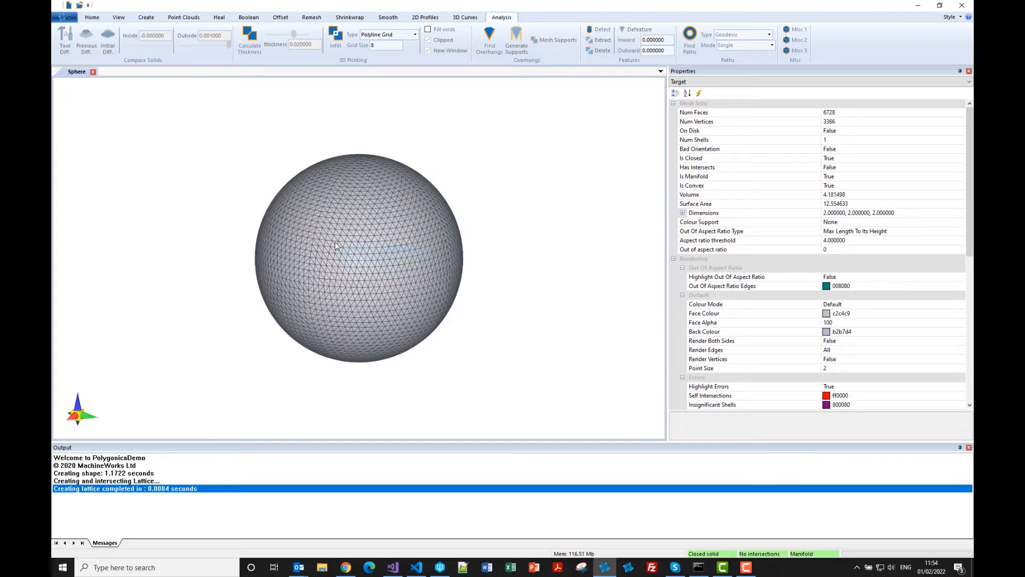
right_click(345, 244)
click(363, 249)
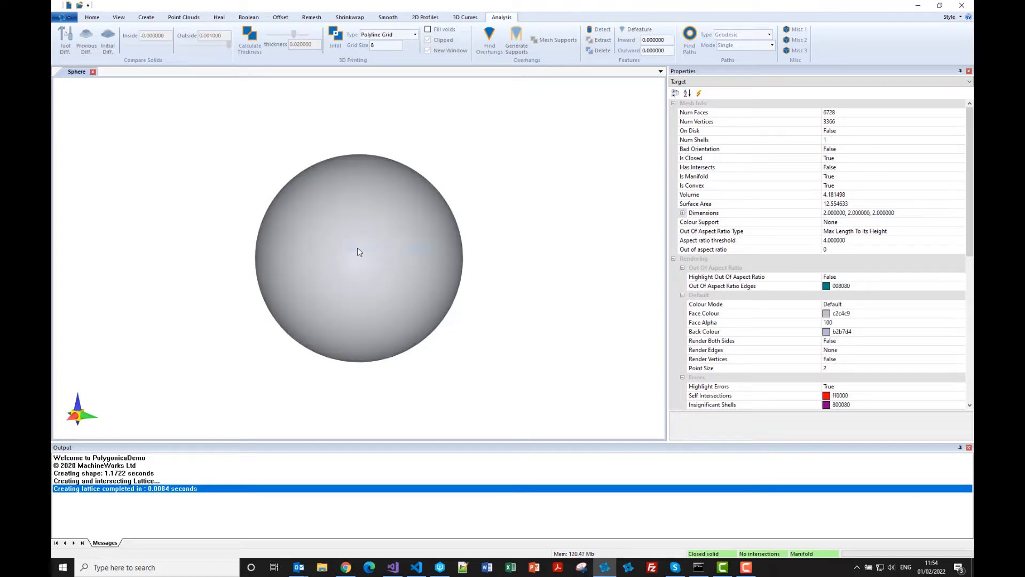
Make the sphere's faces semi-transparent and inspect the polyline lattice inside it.
right_click(357, 247)
click(375, 266)
scroll(322, 241, up, 3)
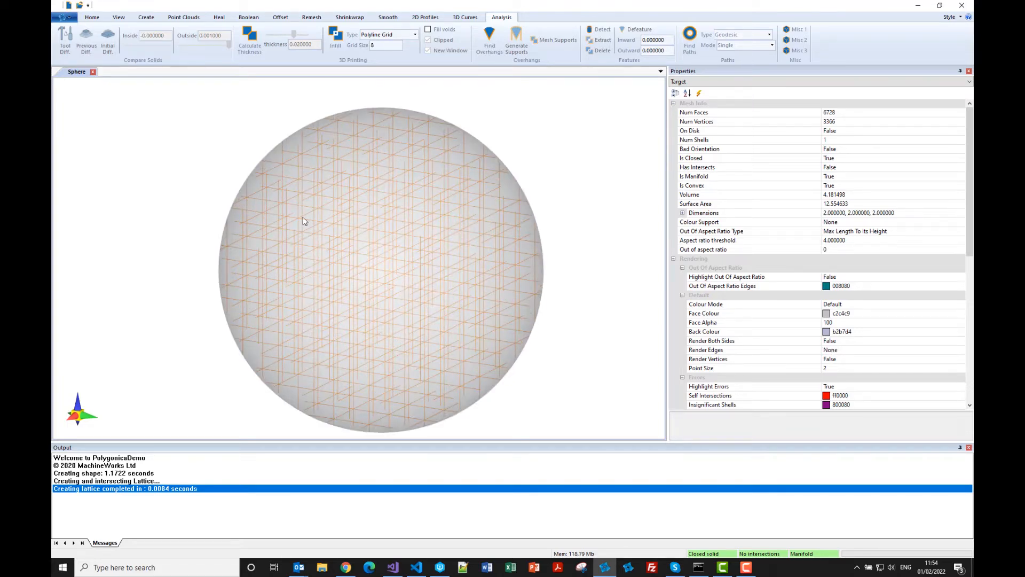
middle_drag(300, 215, 301, 219)
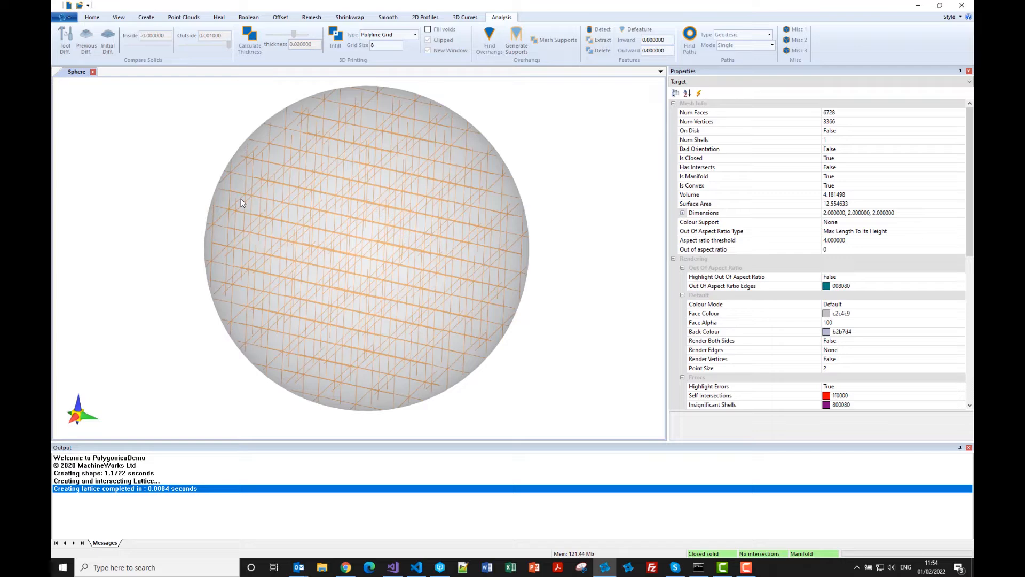
middle_drag(240, 199, 241, 196)
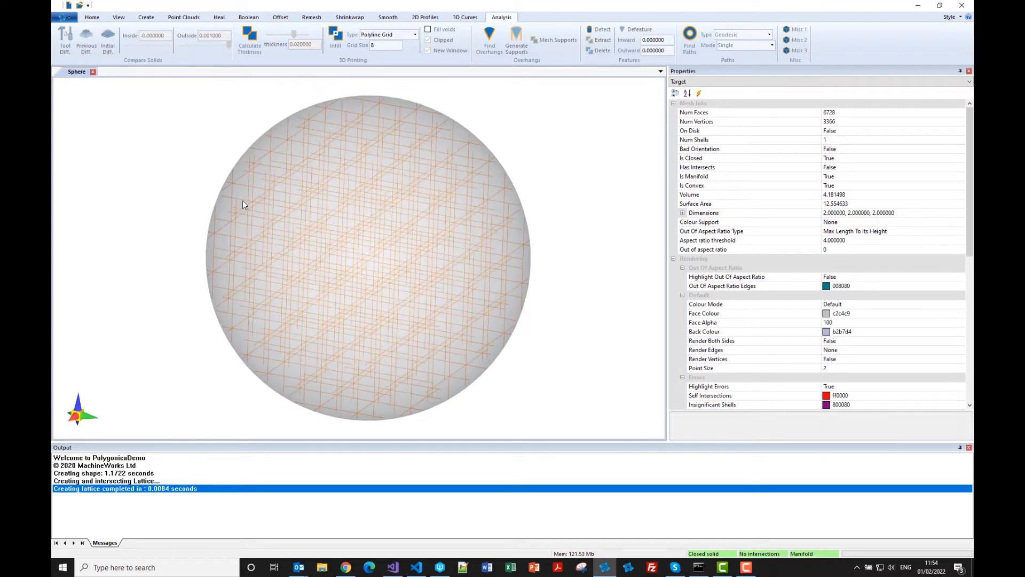
Regenerate the Polyline Grid infill with grid size 100 and inspect its density near the sphere's edge.
click(385, 46)
text(100)
click(336, 45)
scroll(243, 155, up, 5)
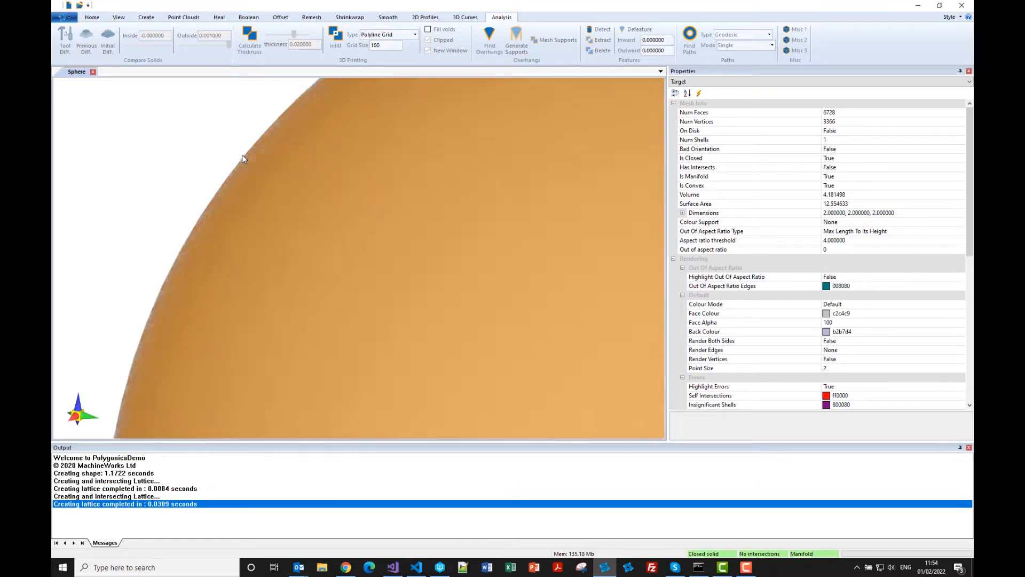
scroll(249, 158, up, 5)
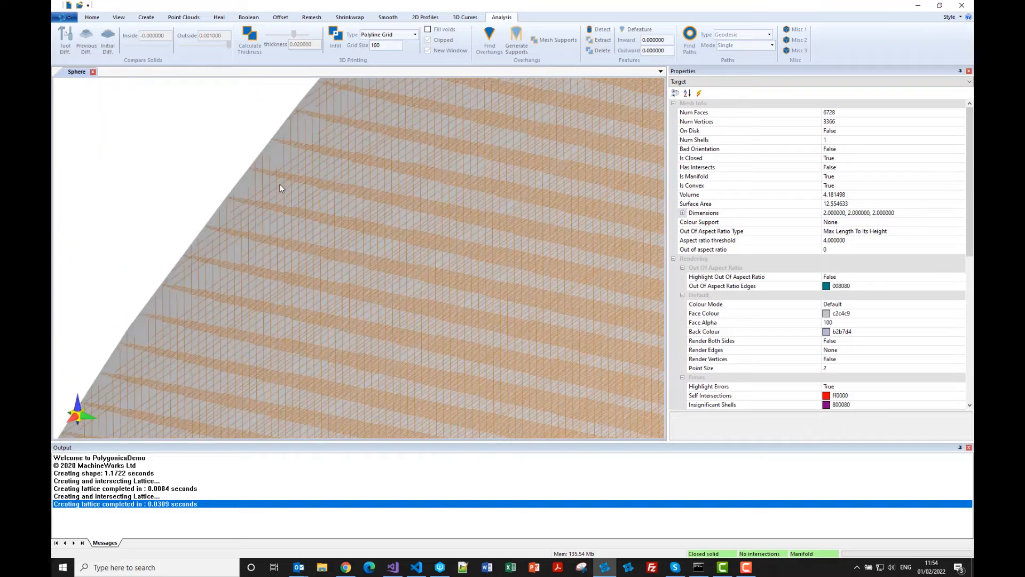
scroll(281, 187, down, 10)
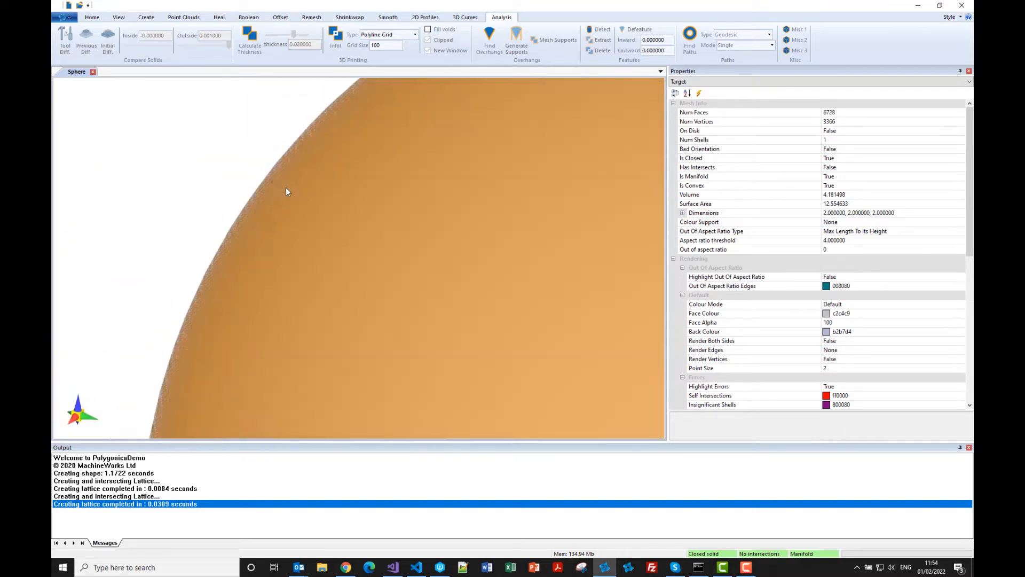
scroll(300, 156, down, 6)
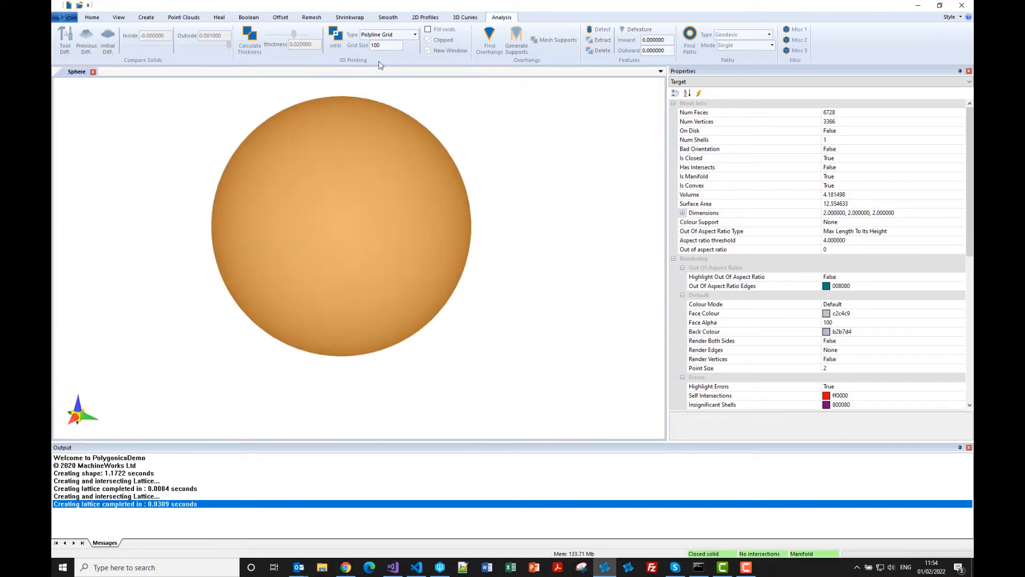
Clear the polyline lattice from the sphere by regenerating the infill with grid size 0.
double_click(384, 45)
text(0)
click(337, 47)
Generate a clipped Stretched Grid infill with grid size 8 for the sphere in a new window.
click(415, 34)
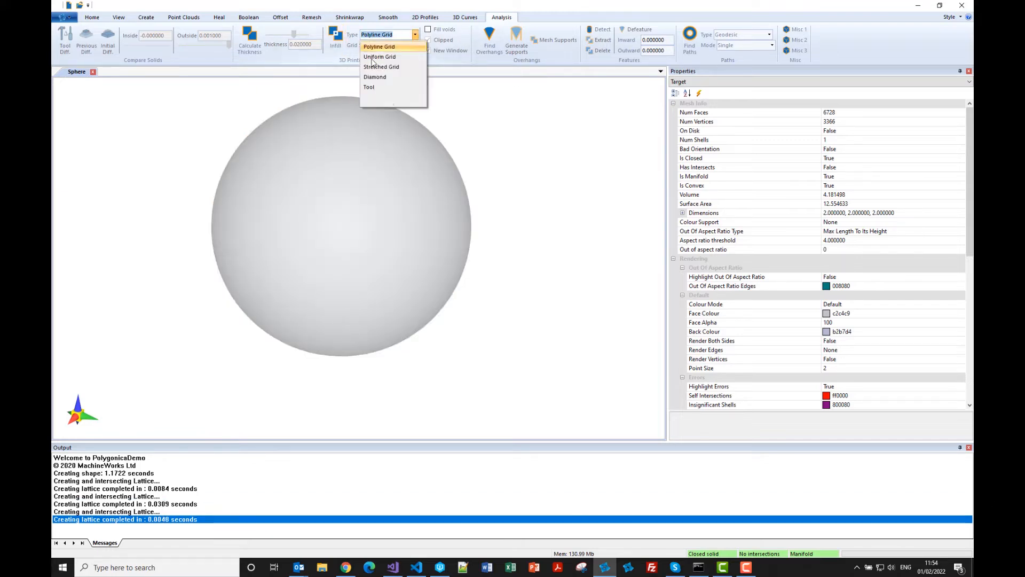
click(367, 67)
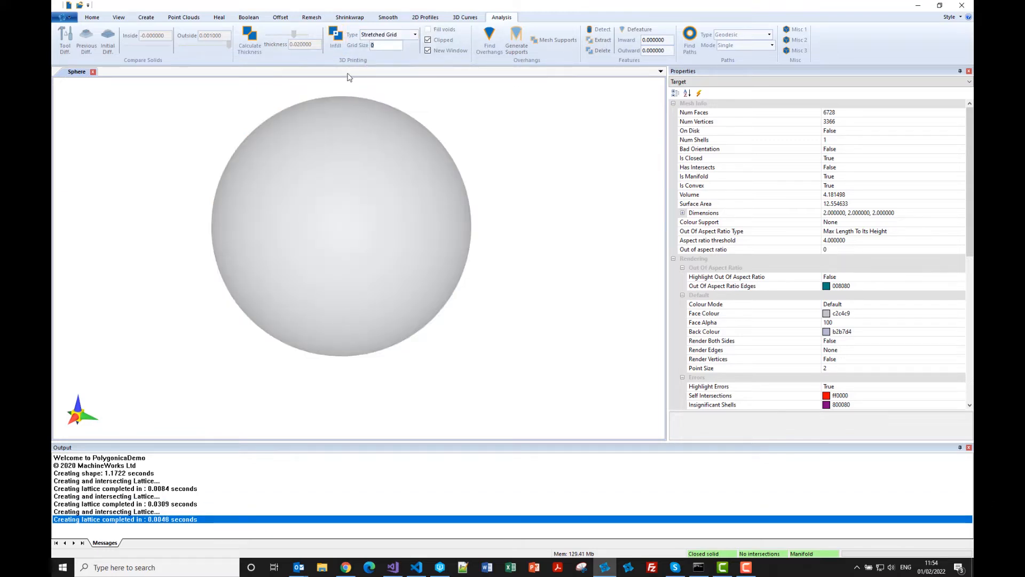
text(8)
click(335, 36)
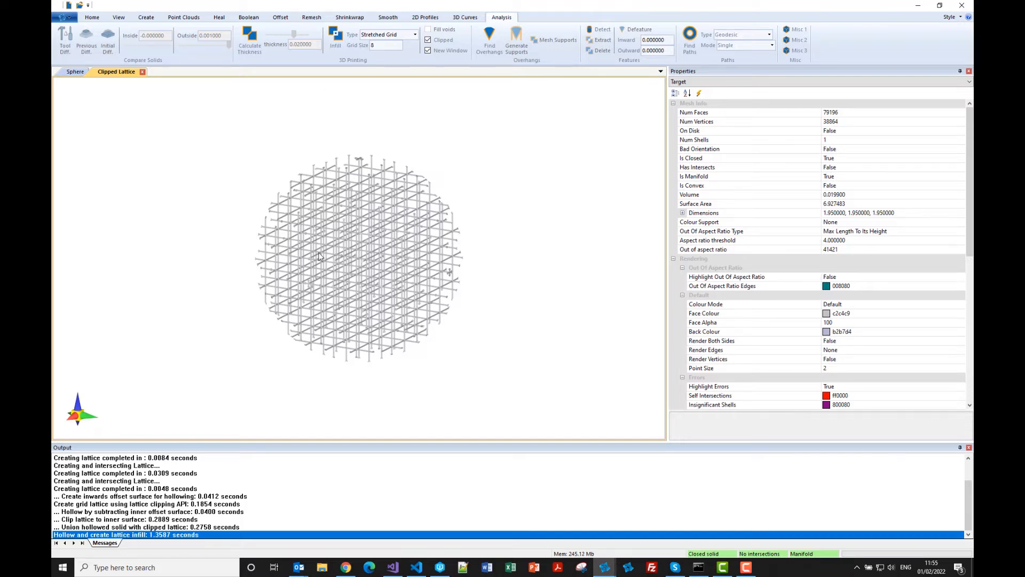
Examine the beams, nodes and clipped ends of the stretched grid lattice from several angles and distances.
middle_drag(317, 251, 326, 230)
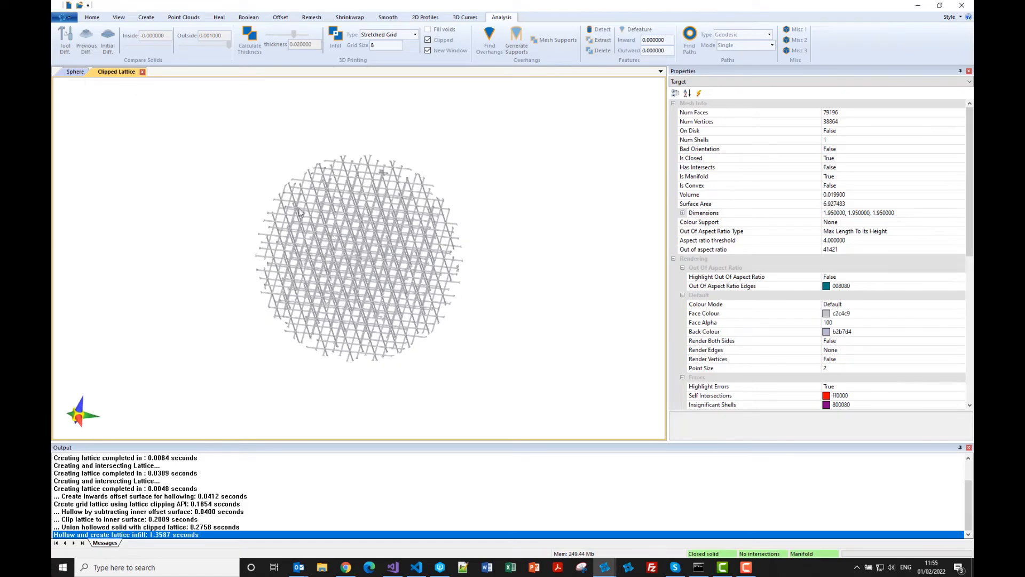
scroll(299, 219, up, 10)
scroll(266, 202, down, 5)
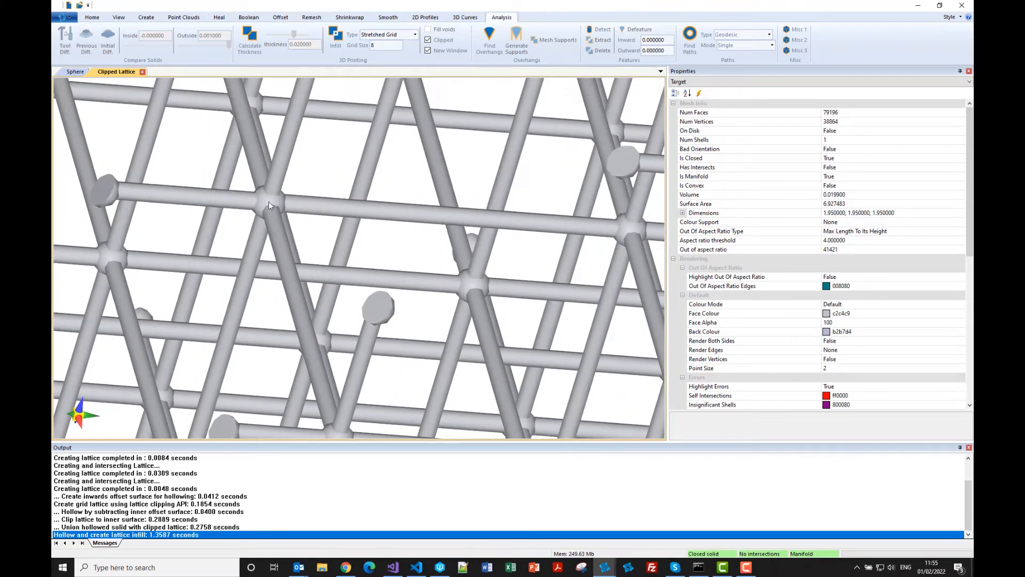
scroll(438, 248, down, 4)
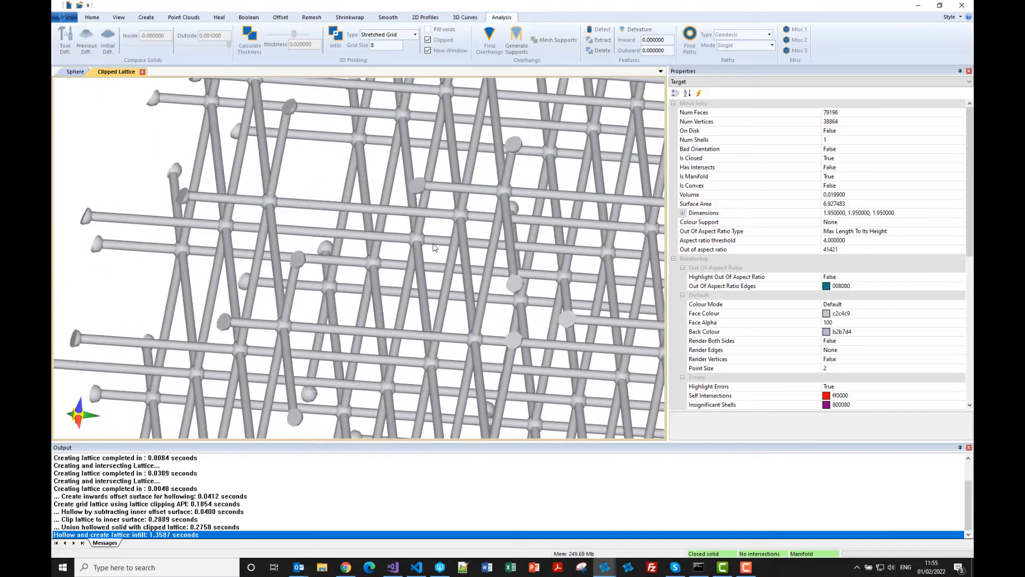
scroll(416, 252, down, 3)
middle_drag(435, 248, 334, 217)
scroll(416, 253, up, 3)
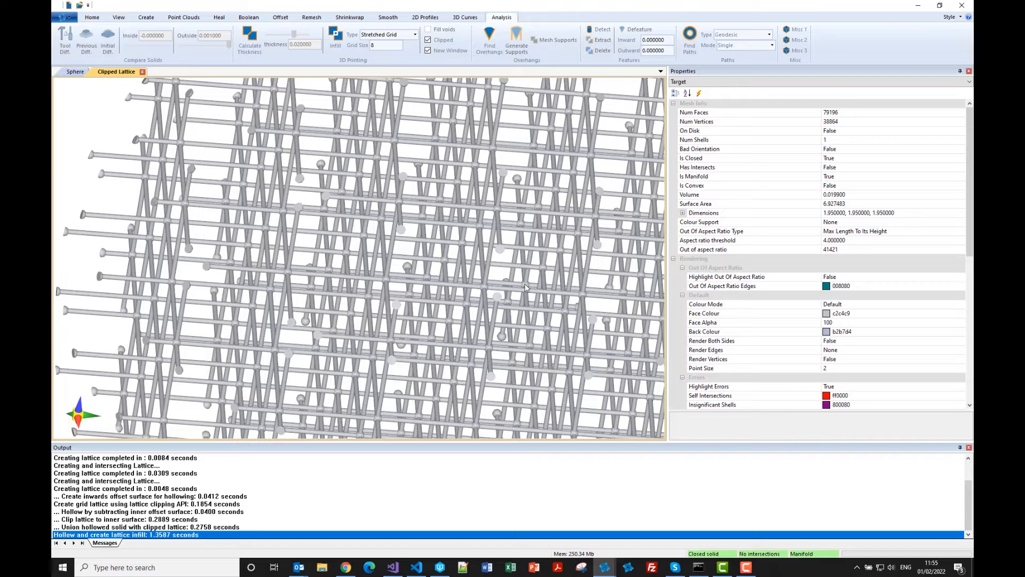
scroll(535, 269, down, 6)
middle_drag(535, 269, 333, 205)
drag(333, 205, 383, 258)
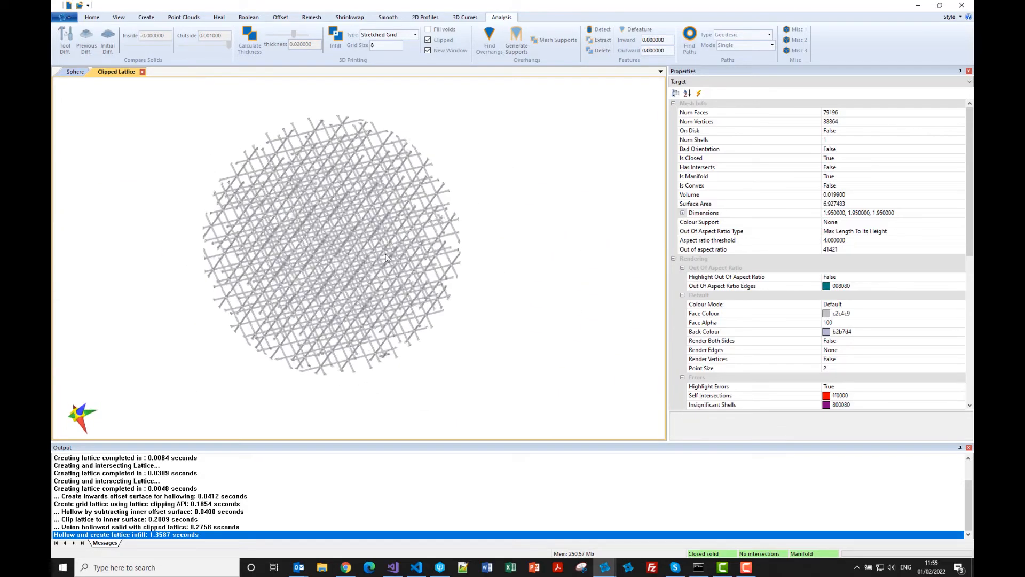
Return to the sphere model and examine how the stretched lattice joins the inside of its hollowed shell.
click(76, 72)
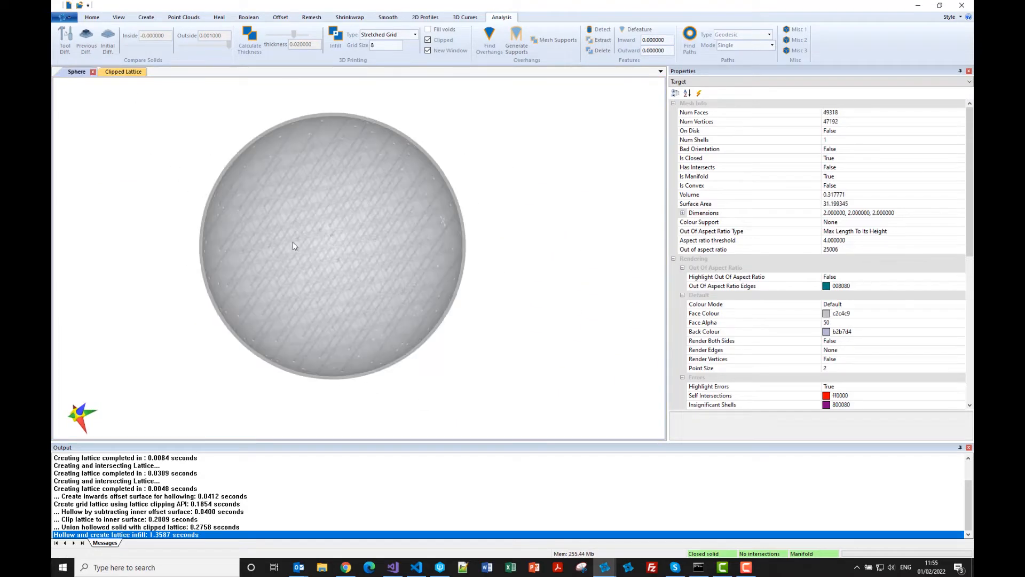
drag(293, 242, 290, 238)
scroll(212, 159, up, 5)
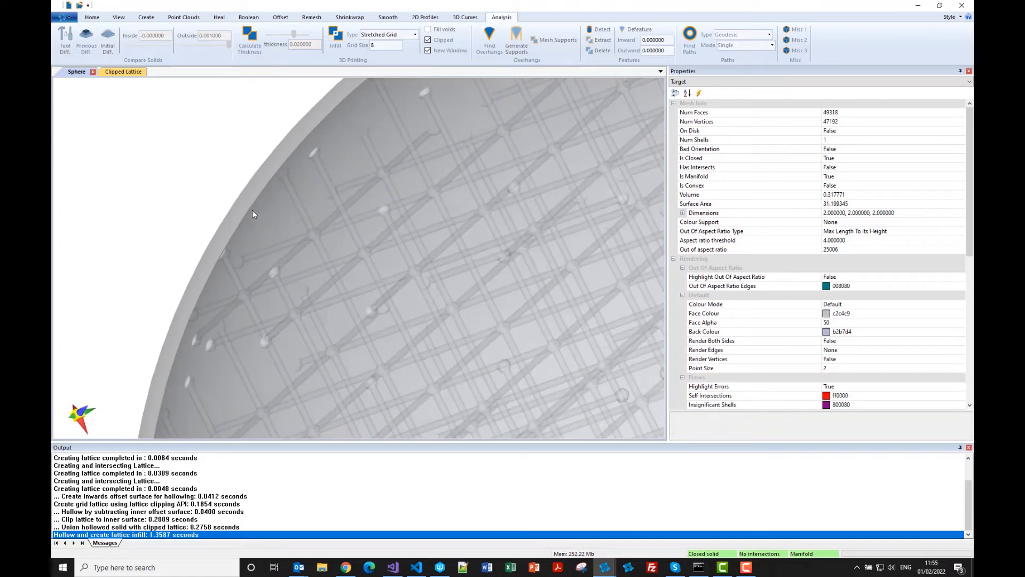
drag(246, 210, 224, 194)
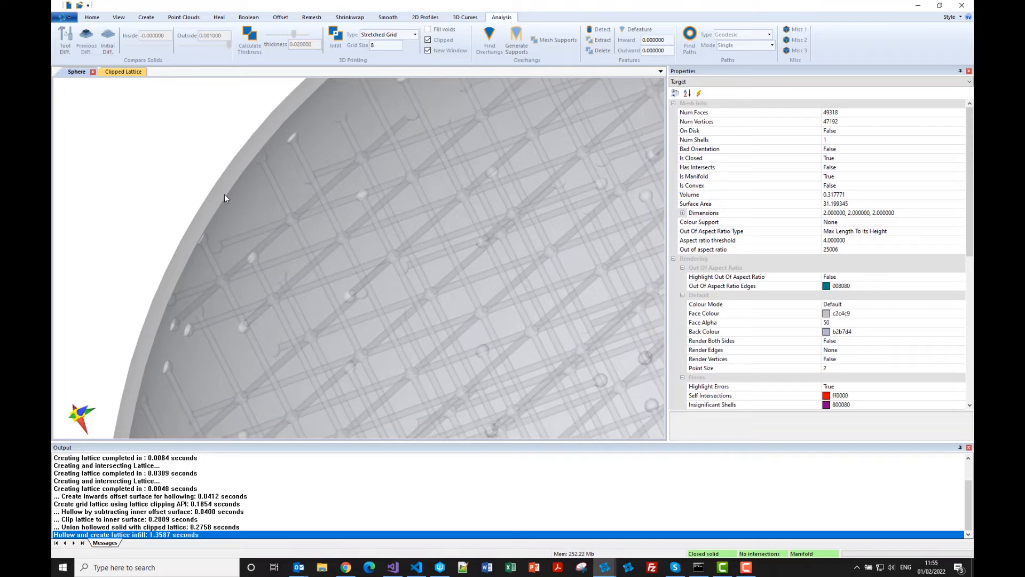
scroll(258, 216, down, 5)
scroll(270, 218, up, 5)
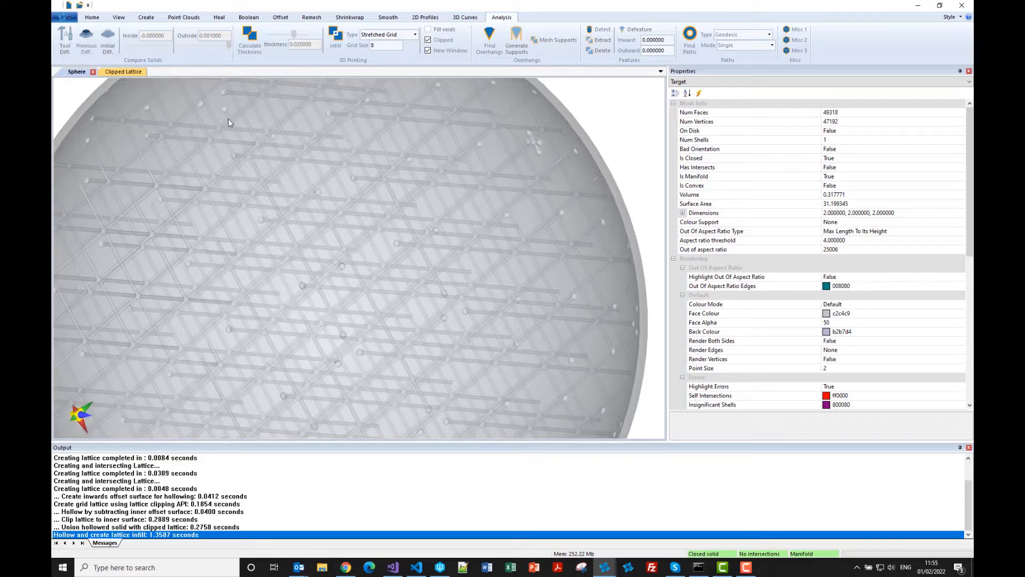
scroll(229, 118, down, 5)
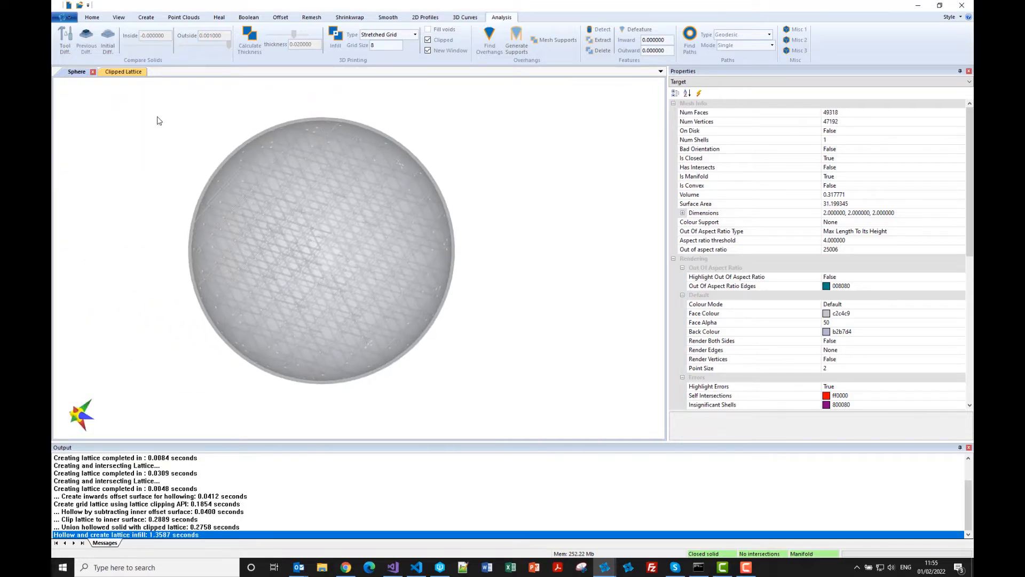
Restore the original solid sphere and generate a clipped Uniform Grid infill with grid size 8.
click(66, 17)
click(70, 100)
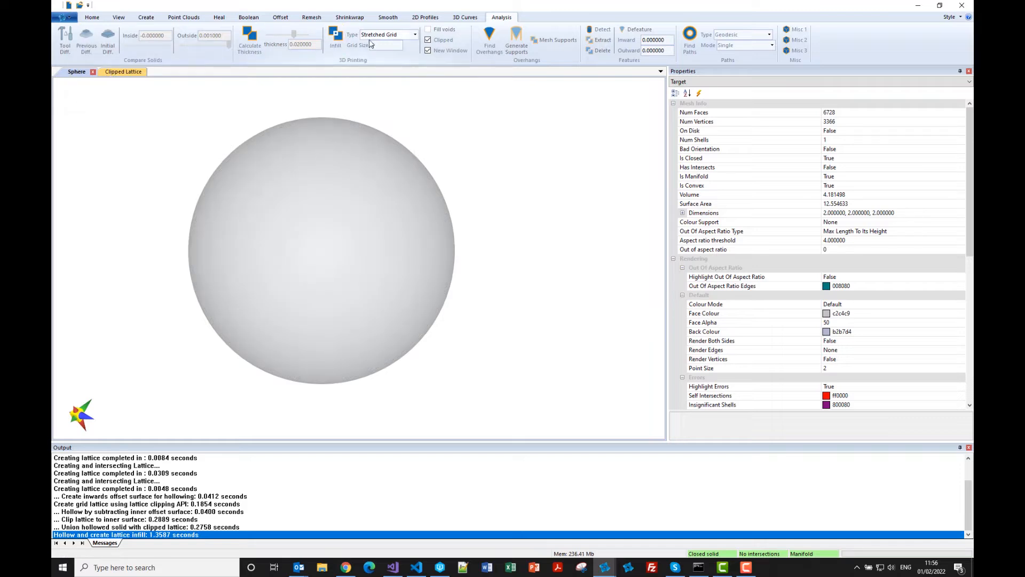
click(416, 35)
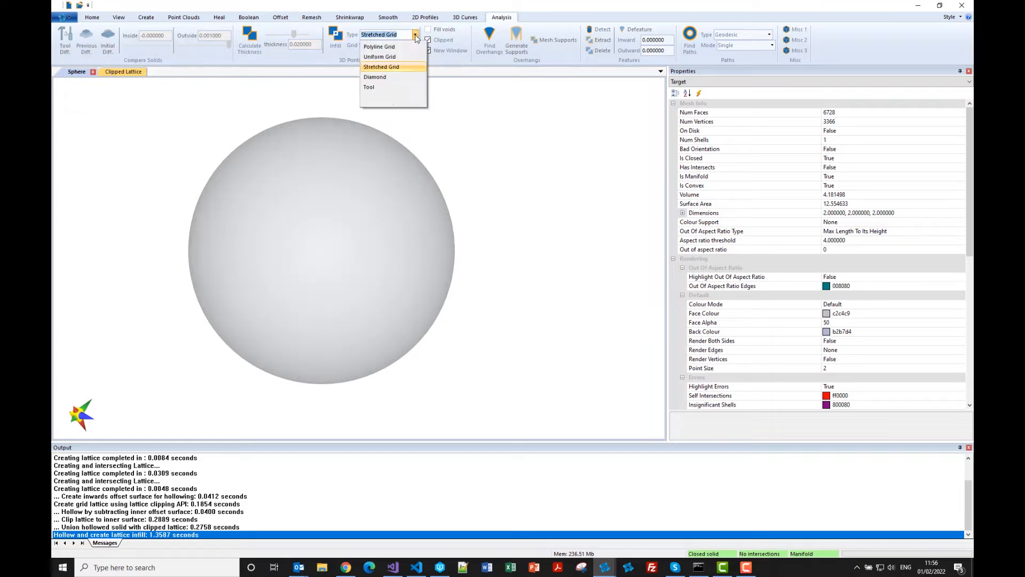
click(383, 57)
click(335, 35)
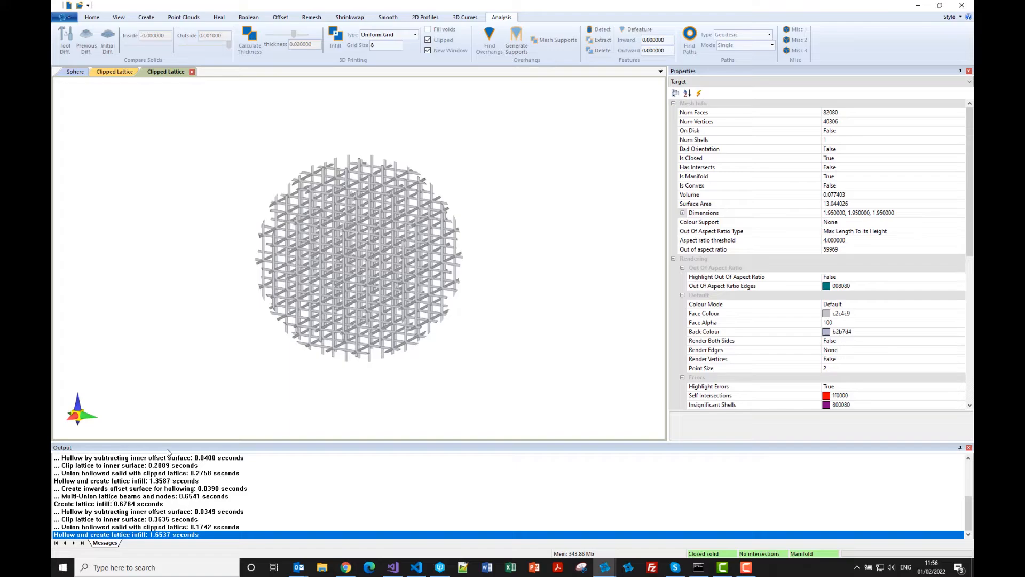
Examine the clipped uniform grid lattice up close and the hollowed sphere that contains it.
scroll(298, 268, up, 10)
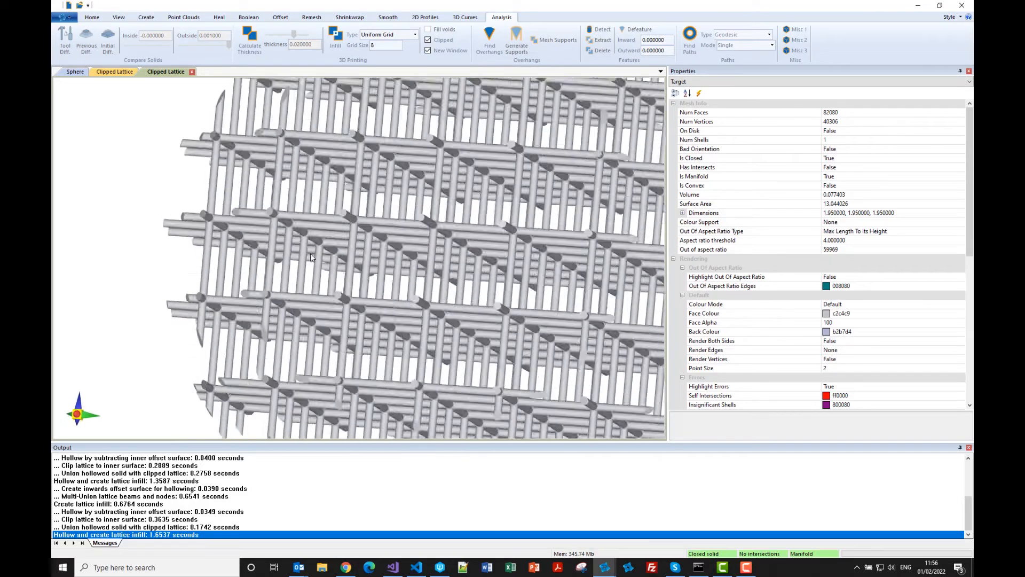
scroll(321, 265, down, 10)
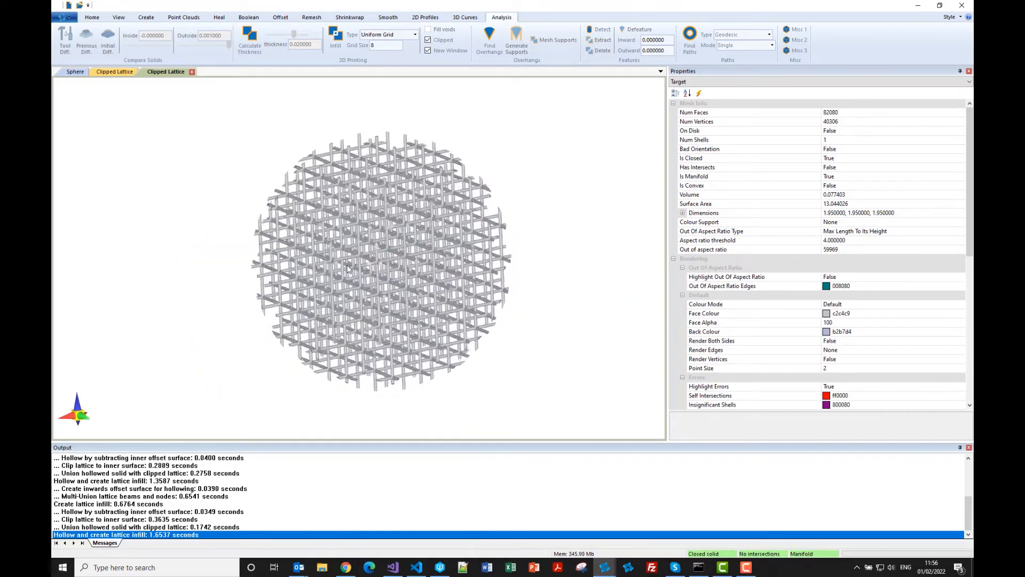
click(76, 72)
mouse_move(324, 238)
middle_down()
mouse_move(325, 255)
mouse_move(341, 236)
mouse_move(321, 227)
mouse_move(315, 241)
middle_up()
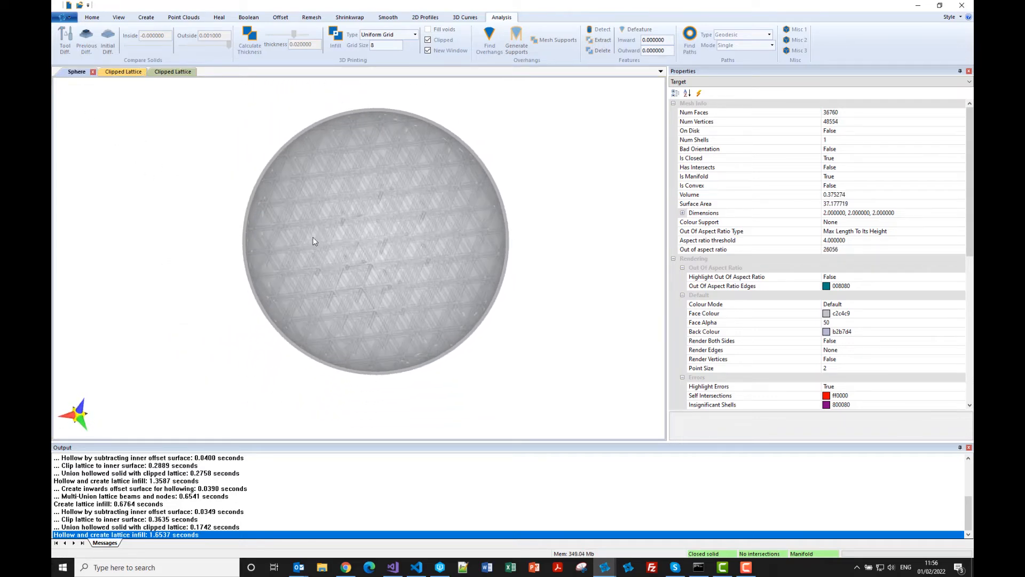
Restore the original solid sphere and generate a clipped Diamond infill with grid size 8.
click(63, 17)
click(73, 97)
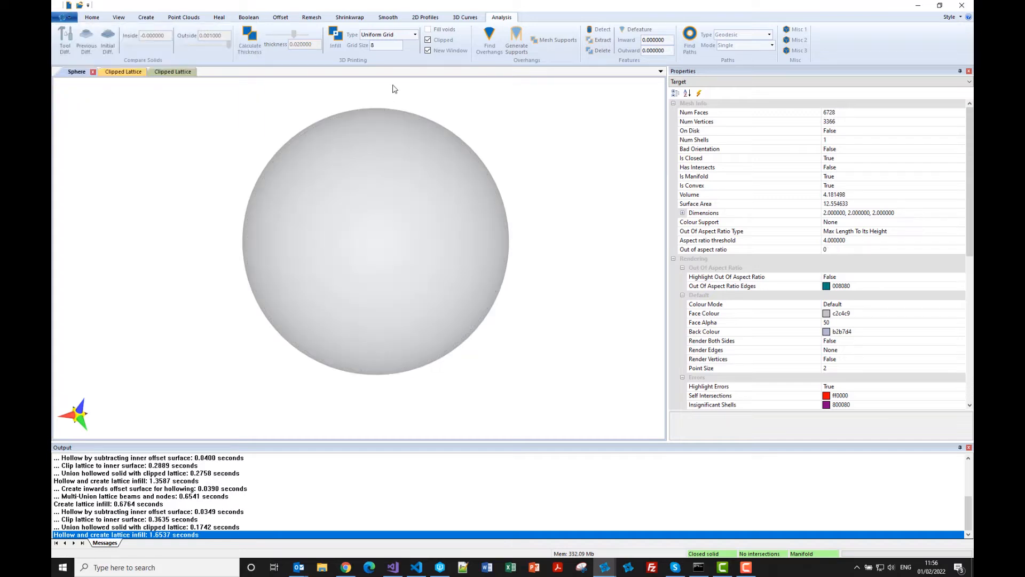
click(414, 34)
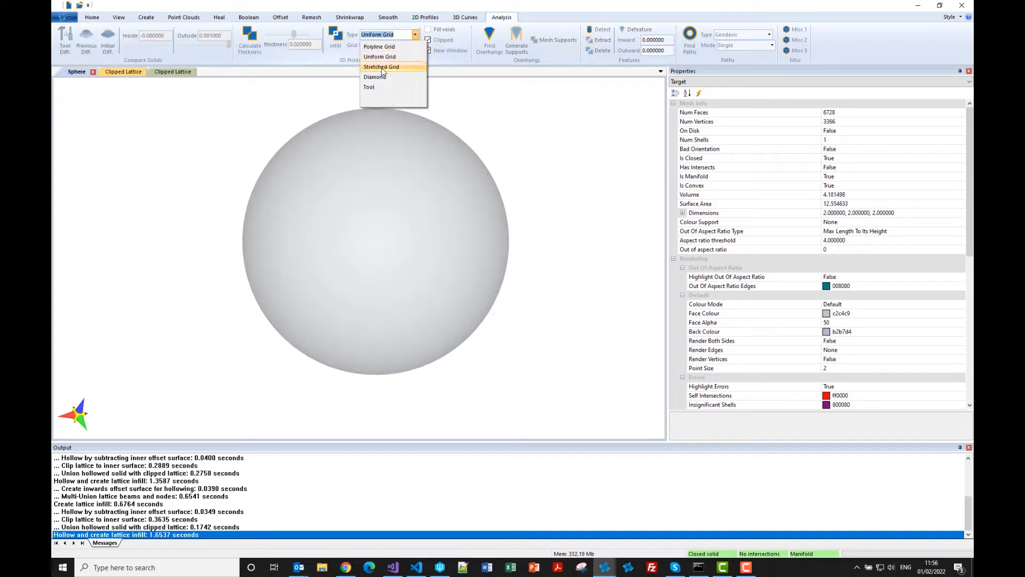
click(375, 76)
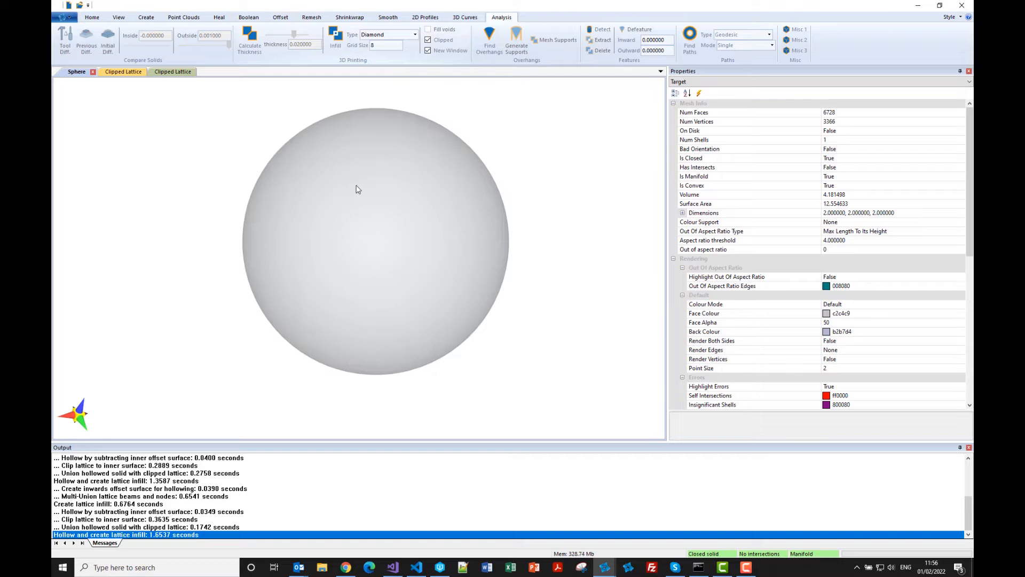
middle_drag(358, 190, 336, 212)
click(335, 34)
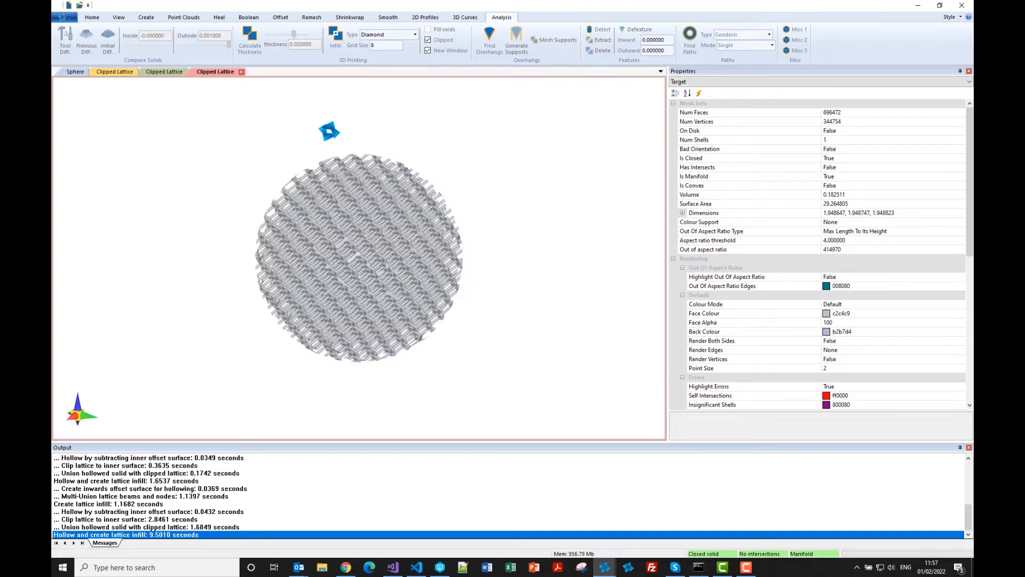
Examine the clipped diamond lattice up close, as well as the hollowed sphere that contains it.
drag(338, 203, 287, 238)
scroll(326, 209, up, 6)
scroll(287, 238, down, 5)
drag(294, 281, 315, 263)
click(75, 73)
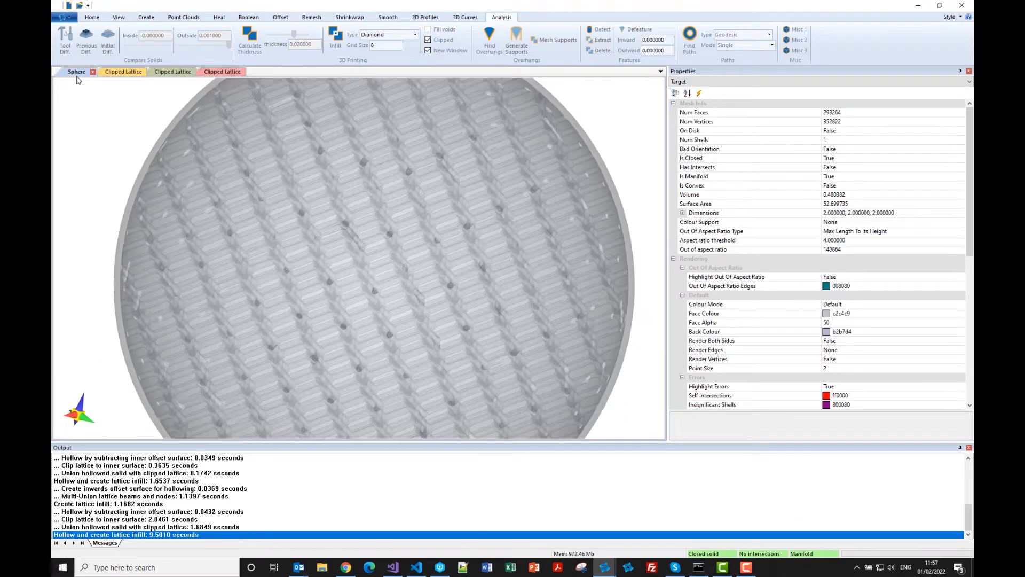
scroll(278, 222, down, 5)
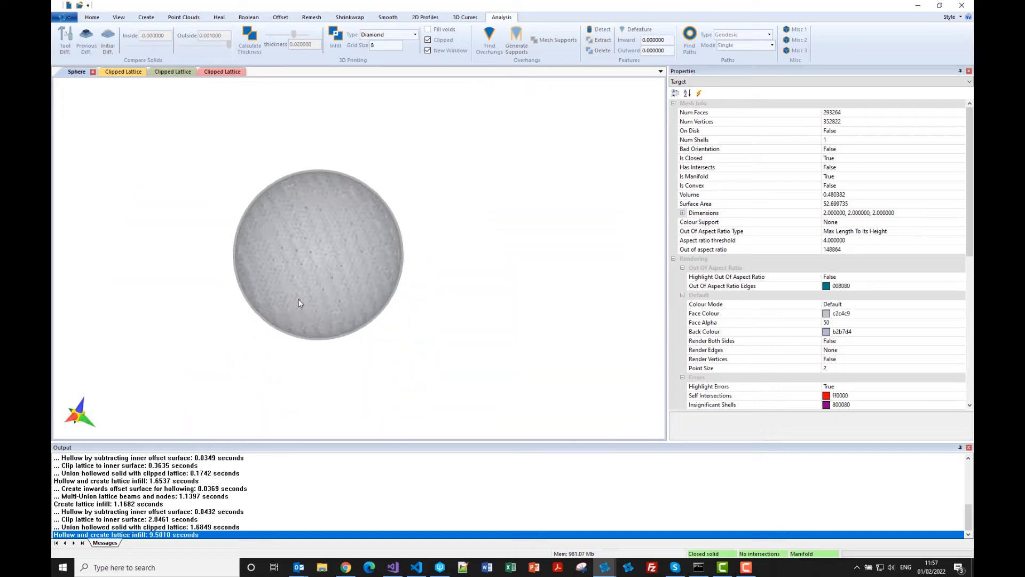
scroll(298, 283, up, 3)
scroll(297, 264, up, 1)
drag(275, 251, 278, 252)
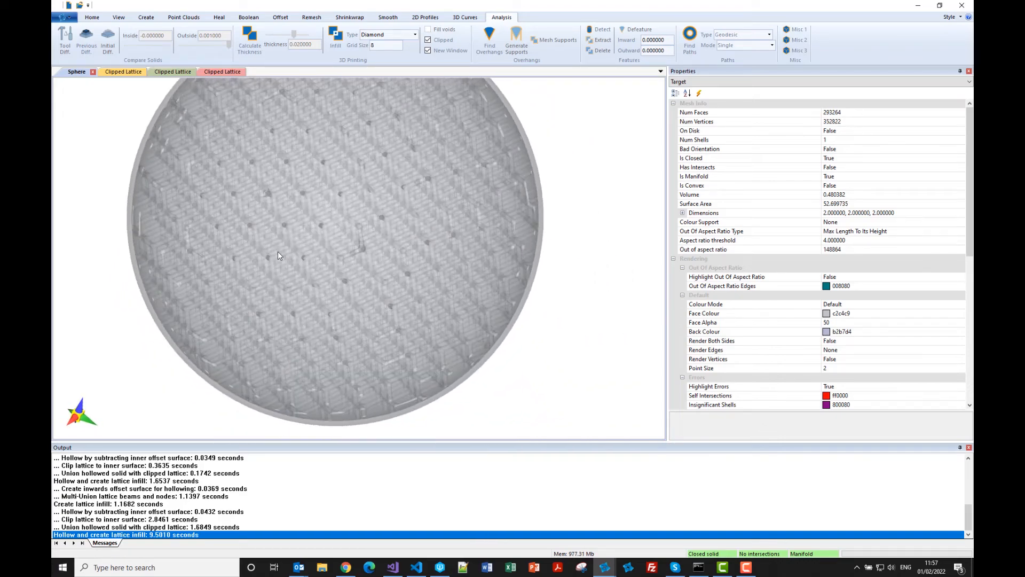
drag(361, 252, 363, 261)
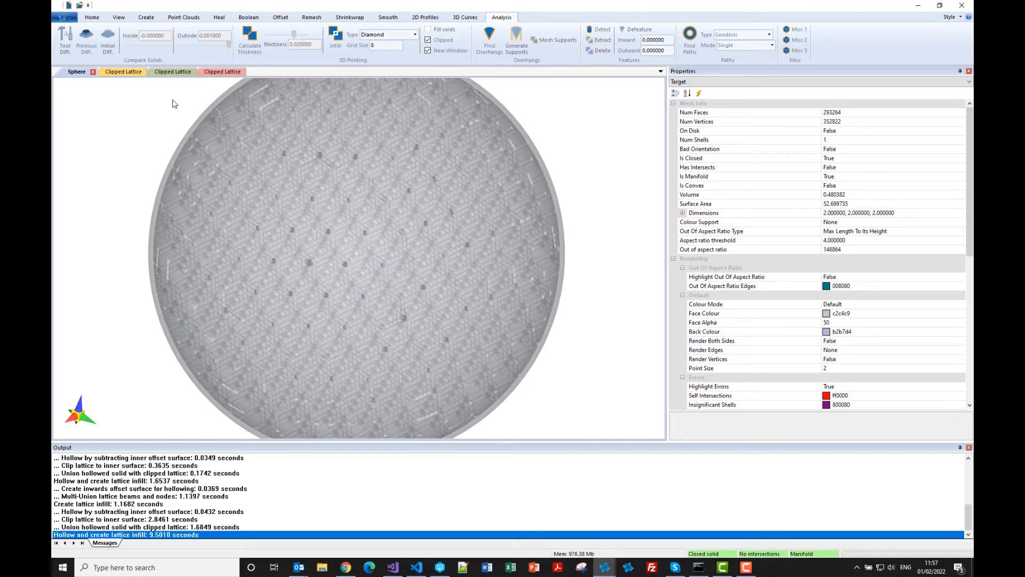
Set the infill type to Tool and restore the original solid sphere.
click(416, 36)
click(374, 88)
click(64, 18)
click(70, 102)
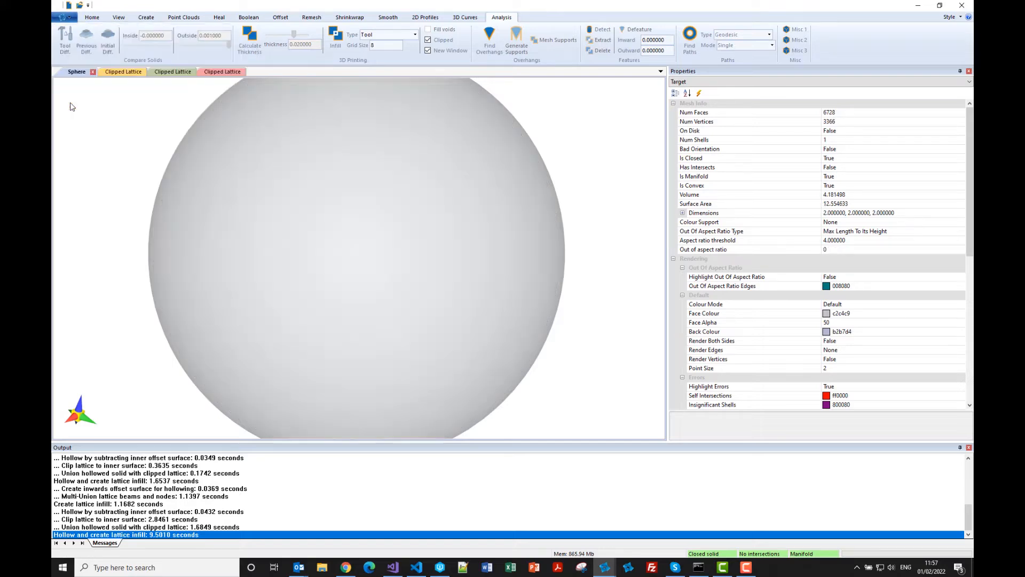
Load gyroid.pgs as the tool solid and generate a clipped infill of the sphere from it with grid size 8.
click(93, 17)
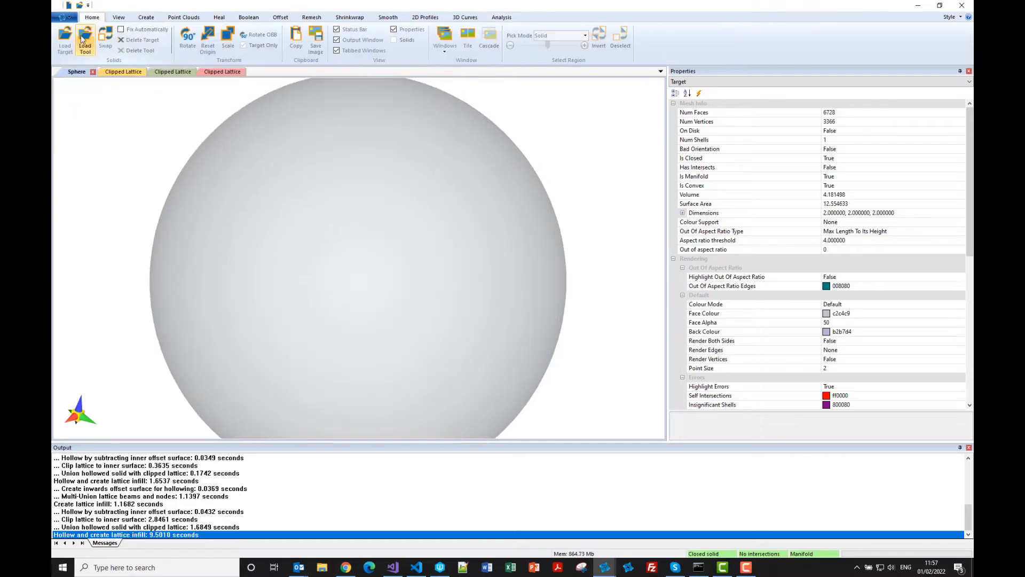
click(84, 46)
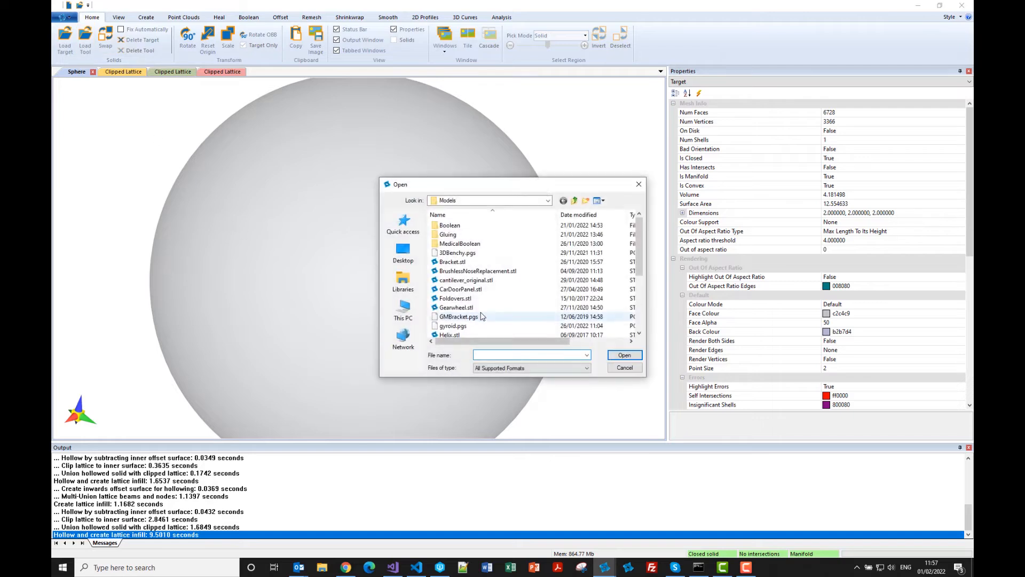
scroll(433, 292, down, 2)
click(453, 244)
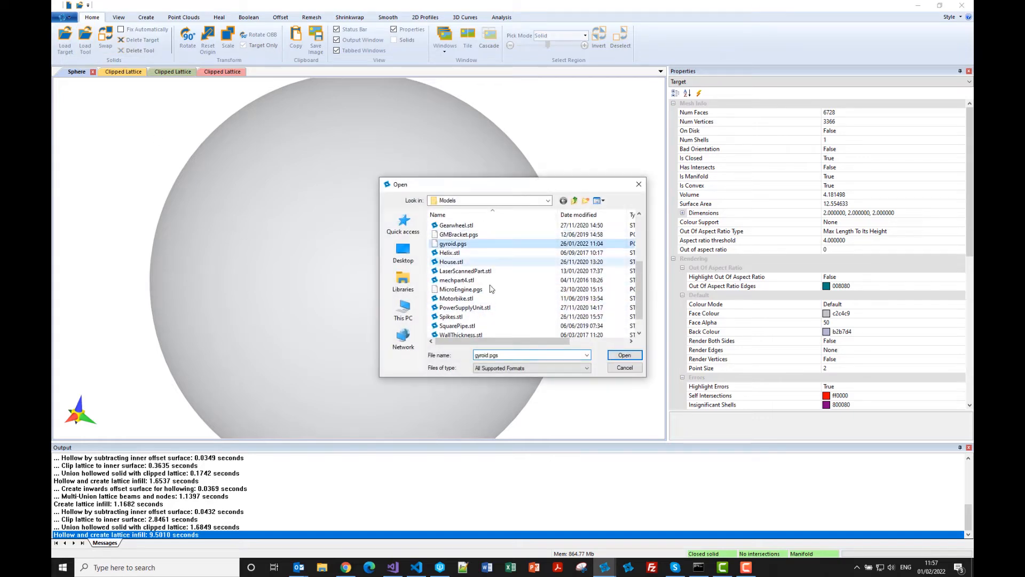
click(622, 355)
middle_drag(360, 344, 350, 309)
scroll(297, 280, down, 4)
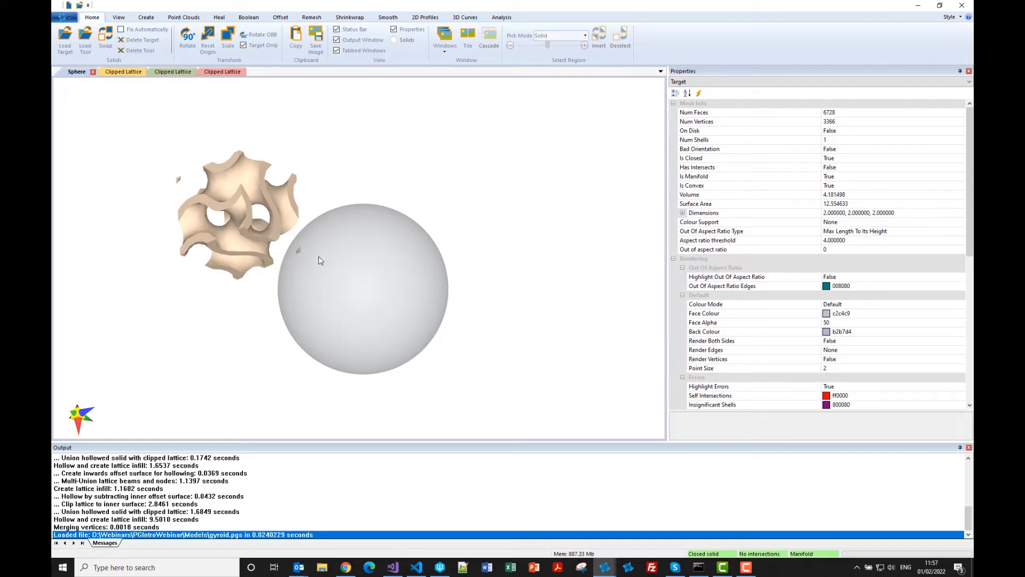
click(501, 17)
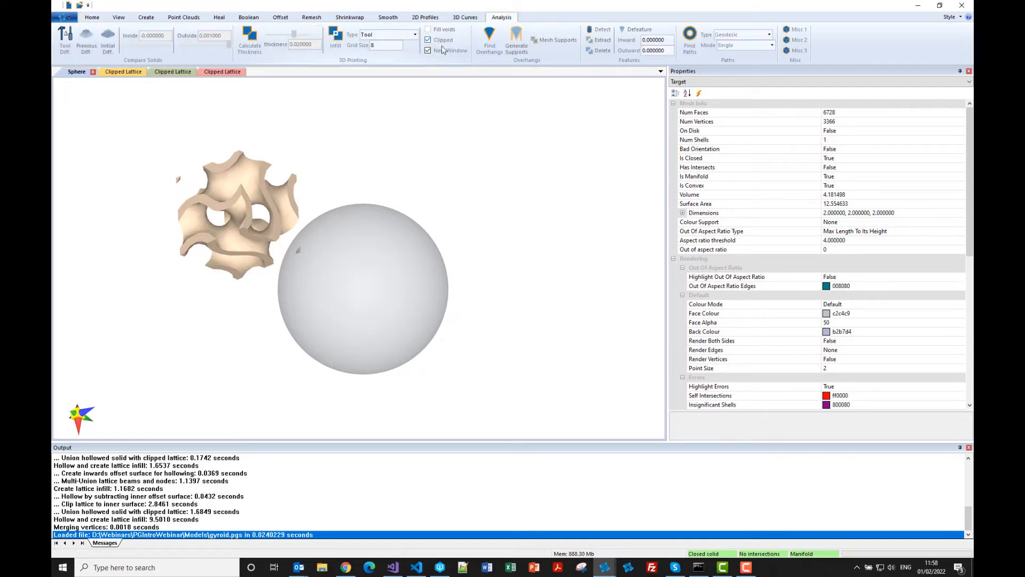
click(337, 39)
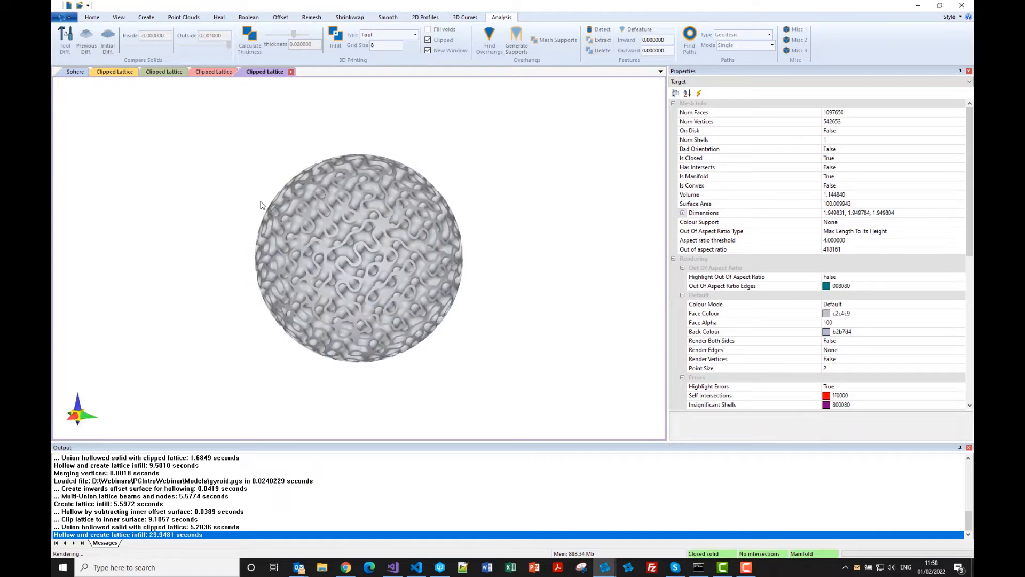
Examine the clipped gyroid lattice up close and how it fills the hollowed sphere.
drag(261, 205, 323, 233)
scroll(315, 235, up, 3)
scroll(323, 234, down, 1)
mouse_move(231, 194)
middle_down()
mouse_move(230, 169)
mouse_move(244, 210)
middle_up()
click(76, 72)
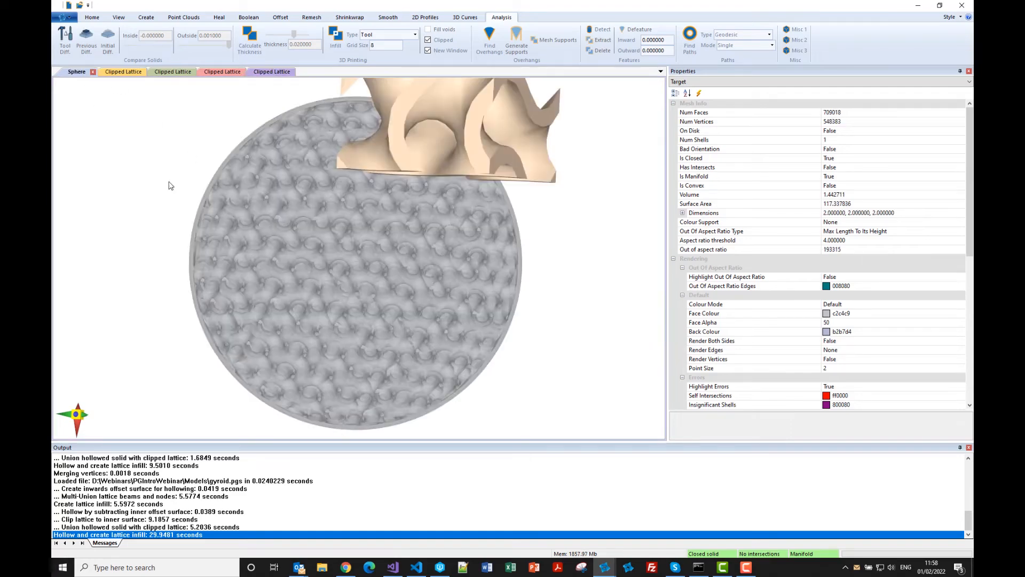
drag(262, 251, 242, 226)
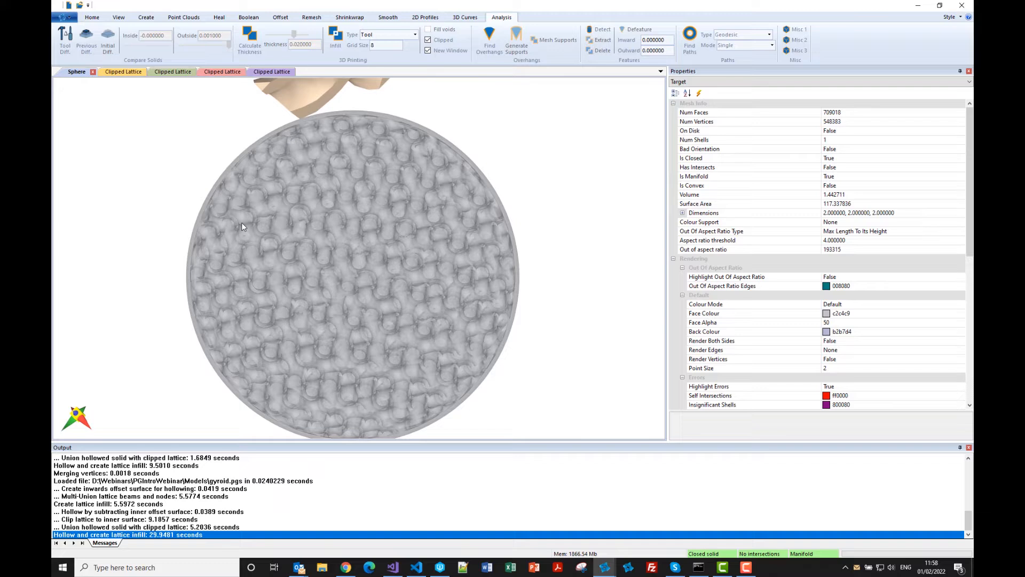
Close the sphere model and tile the four clipped lattice windows side by side.
click(94, 73)
click(511, 304)
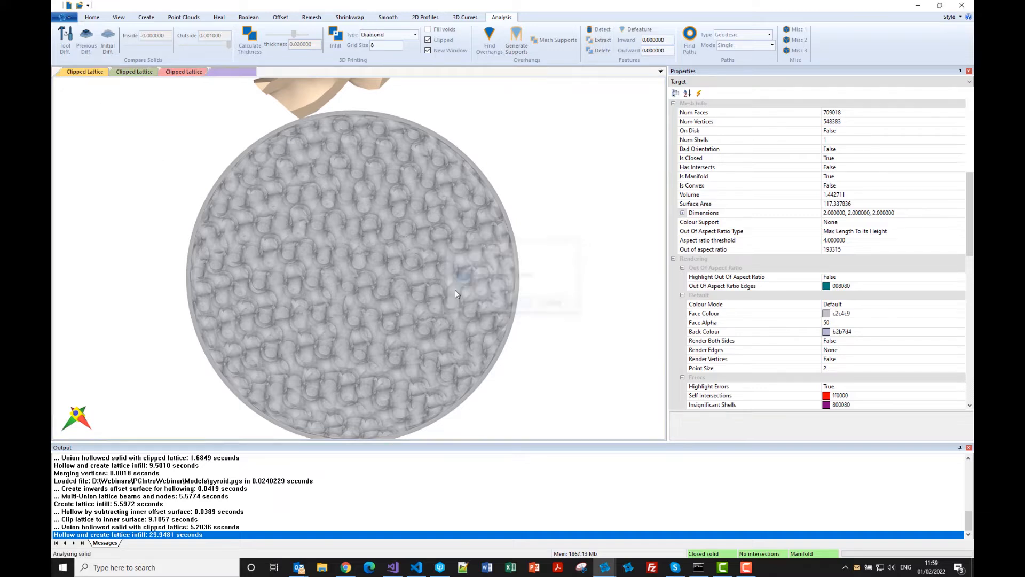
click(91, 17)
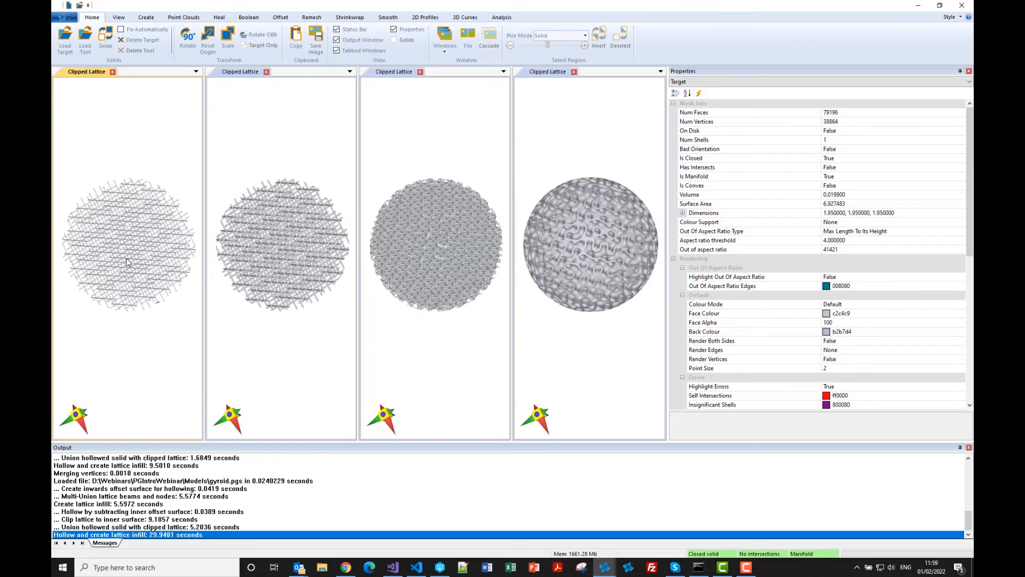
Compare the structures of the four tiled lattices at several distances and angles.
scroll(120, 244, up, 3)
scroll(122, 246, up, 3)
drag(321, 272, 278, 240)
scroll(286, 260, down, 5)
scroll(288, 237, up, 5)
scroll(290, 253, down, 5)
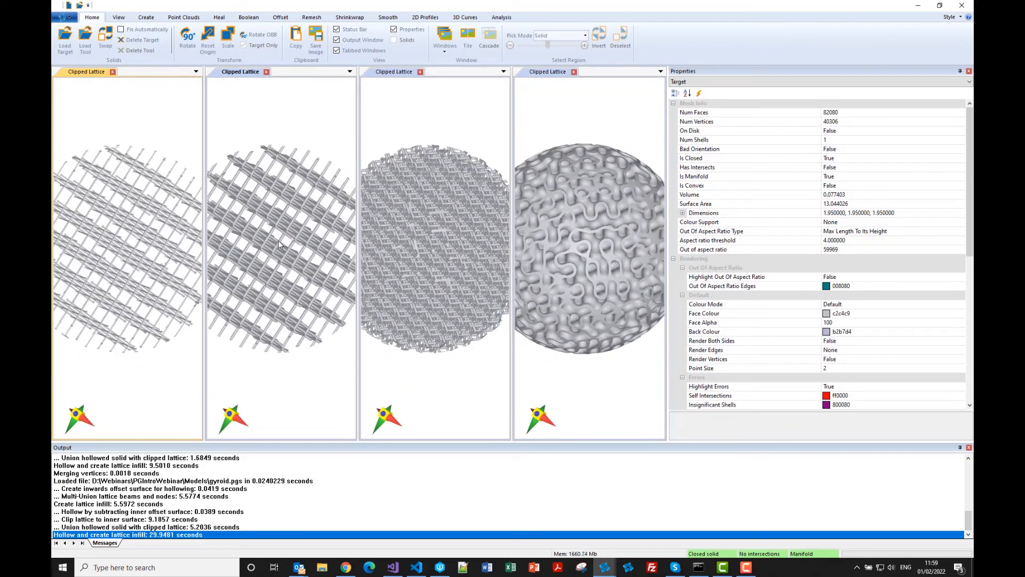
Close all four clipped lattice windows.
click(300, 222)
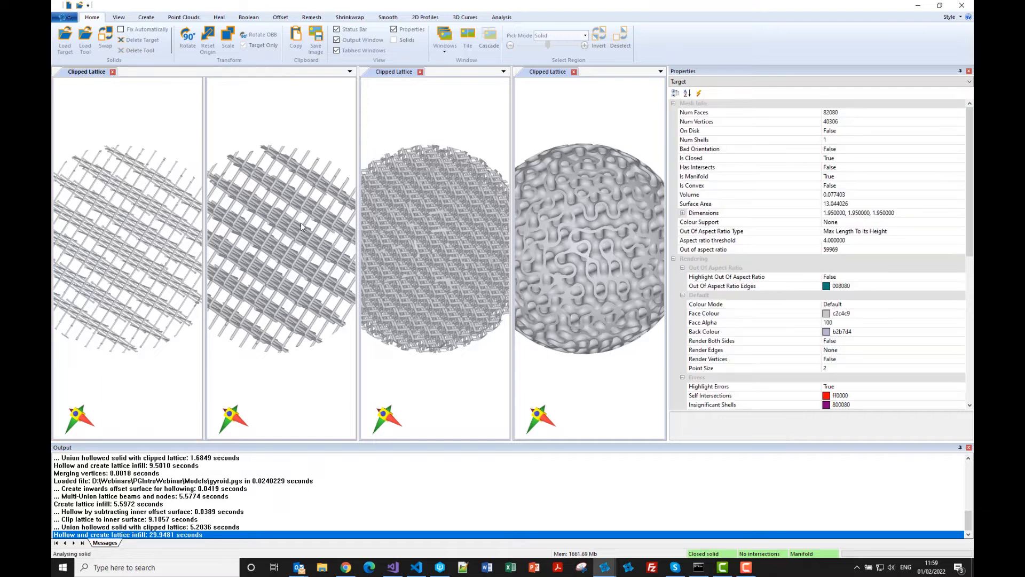
click(112, 72)
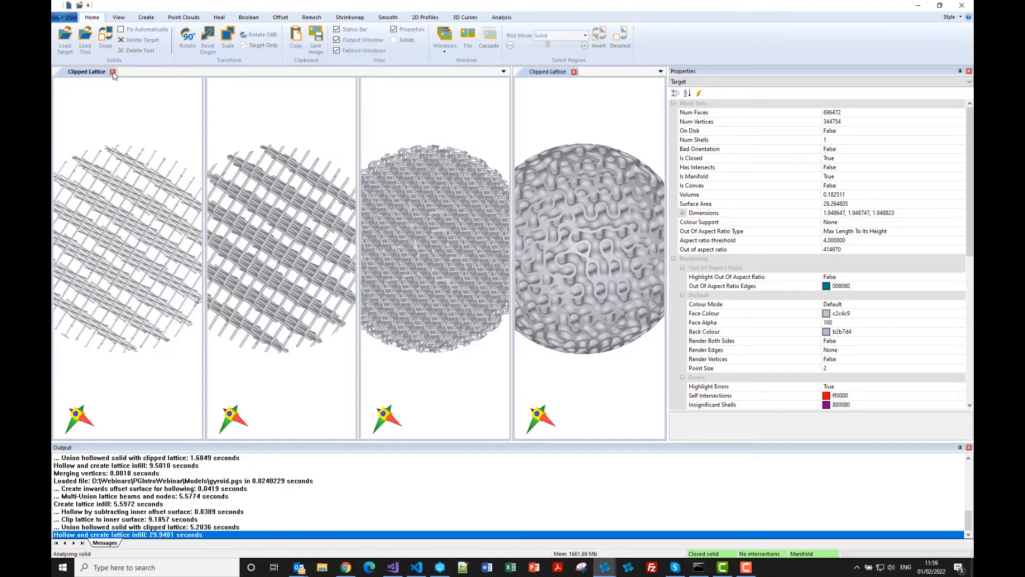
click(112, 72)
click(113, 72)
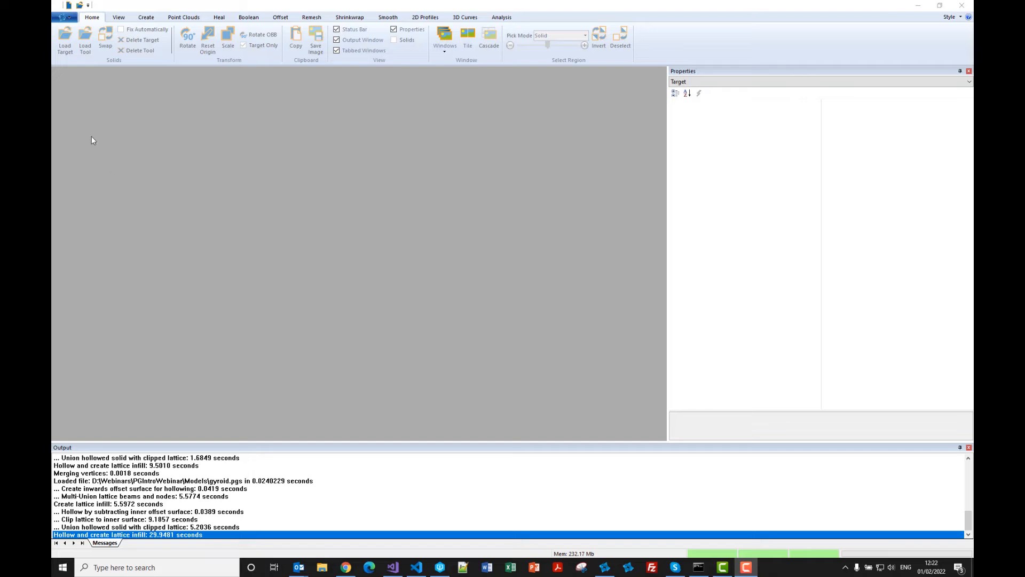
Open the 3DBenchy.pgs boat model from the Models folder.
click(79, 5)
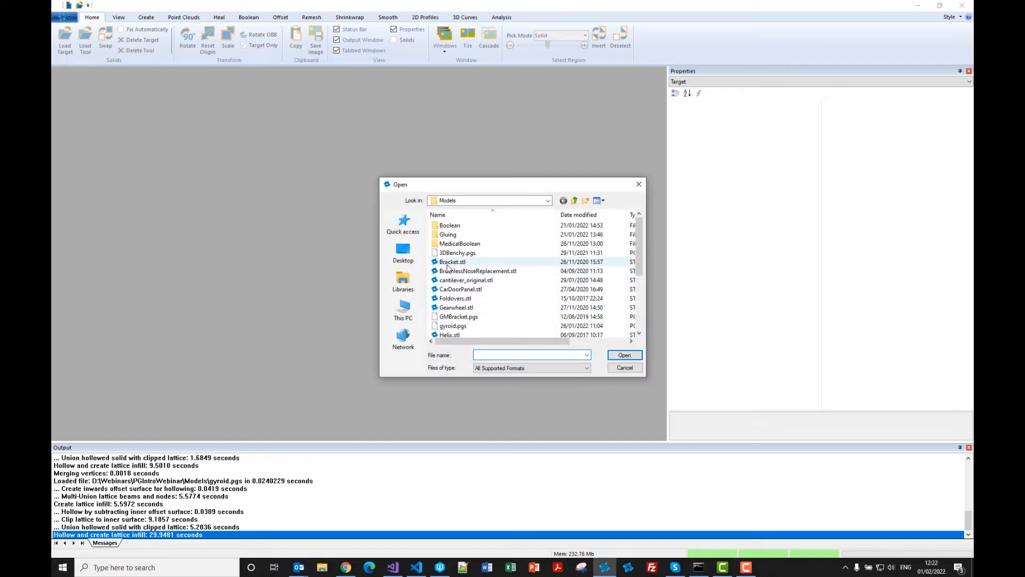
click(449, 254)
key(Return)
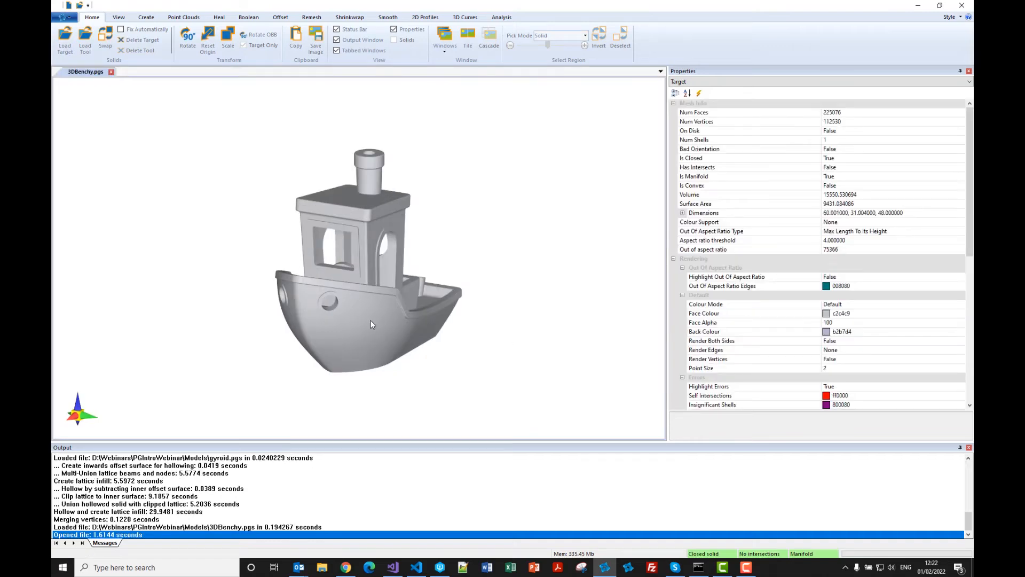
Generate a clipped Diamond lattice infill for the boat with grid size 8.
drag(370, 320, 344, 293)
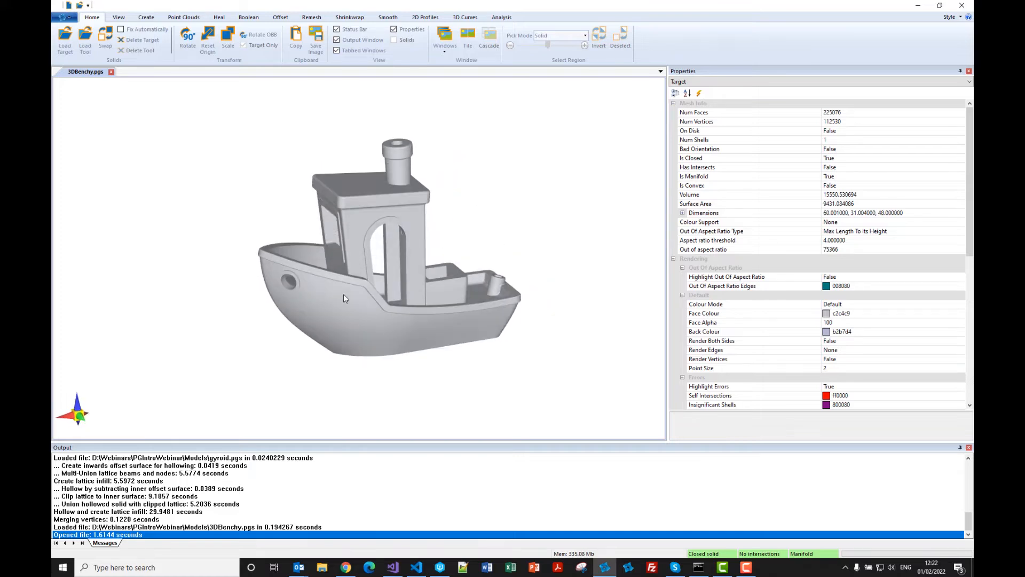
click(508, 17)
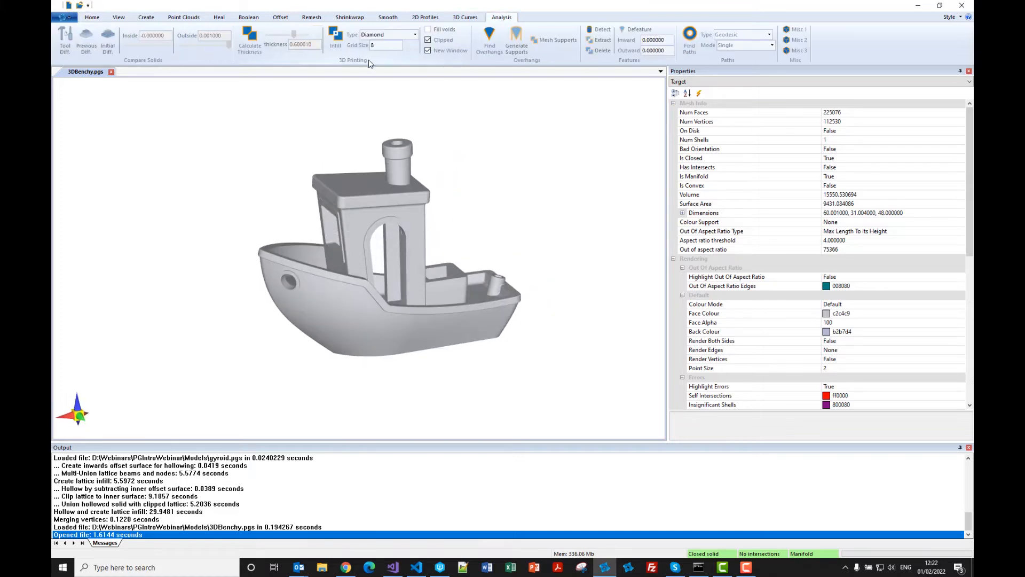
click(336, 46)
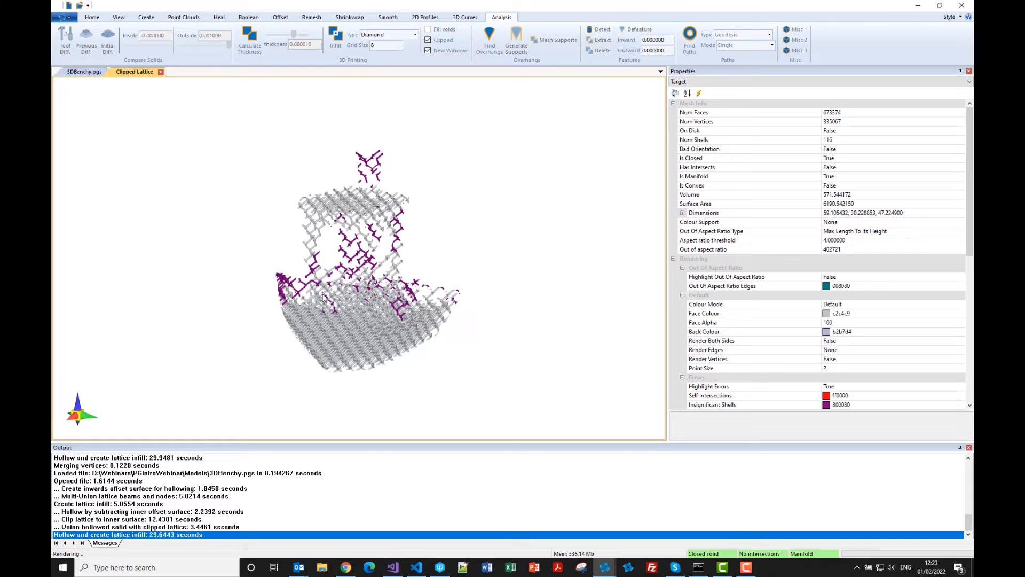
Turn off error highlighting on the boat's clipped lattice and inspect its structure from the side.
drag(325, 298, 296, 299)
right_click(300, 317)
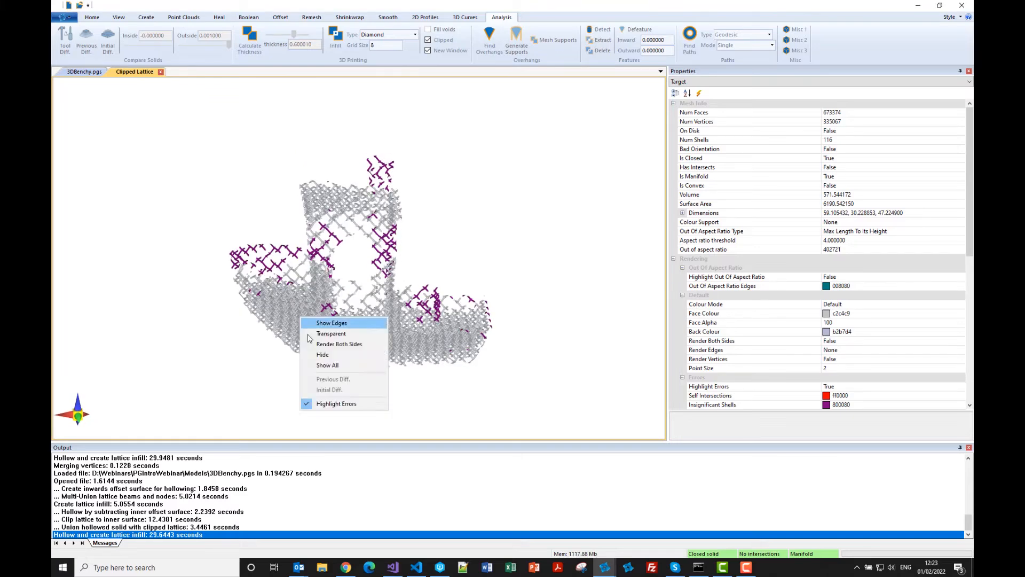
click(330, 405)
drag(293, 316, 309, 360)
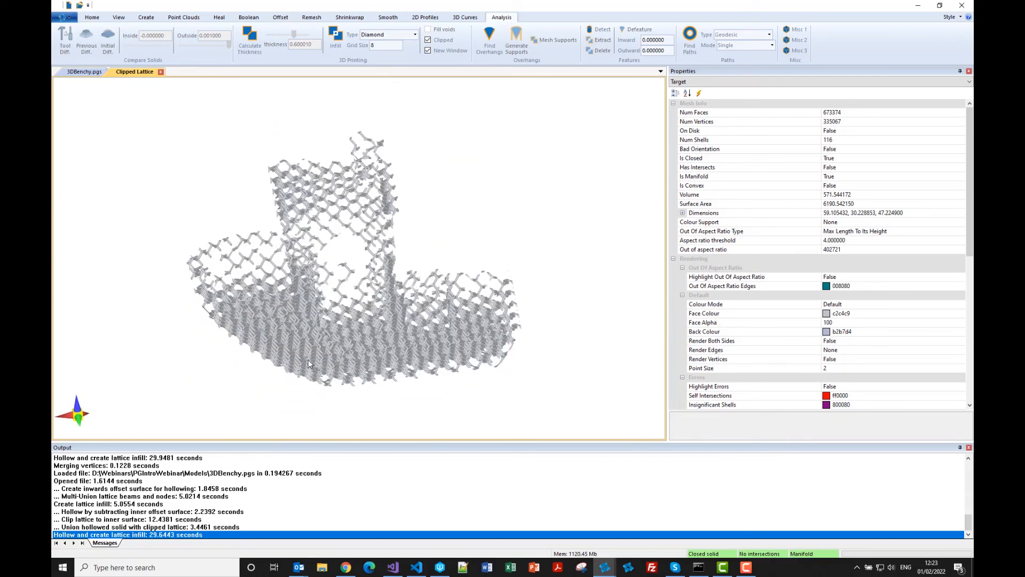
Return to the 3DBenchy model and make it transparent to view the infill inside its shell.
click(80, 72)
drag(266, 252, 304, 238)
right_click(261, 264)
click(280, 280)
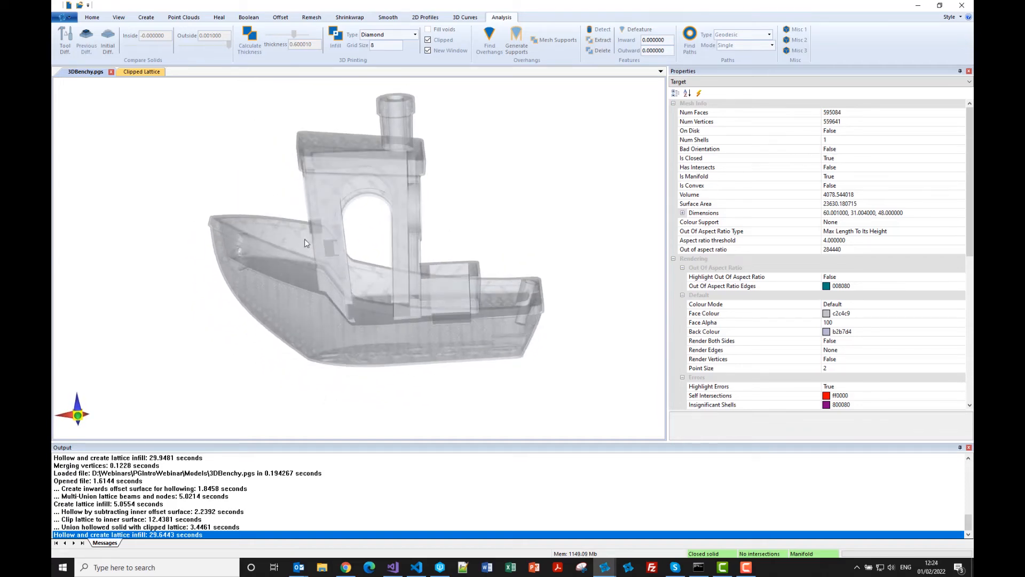
Cut the boat with the section plane, turn off its transparency and view the exposed lattice from above.
click(429, 17)
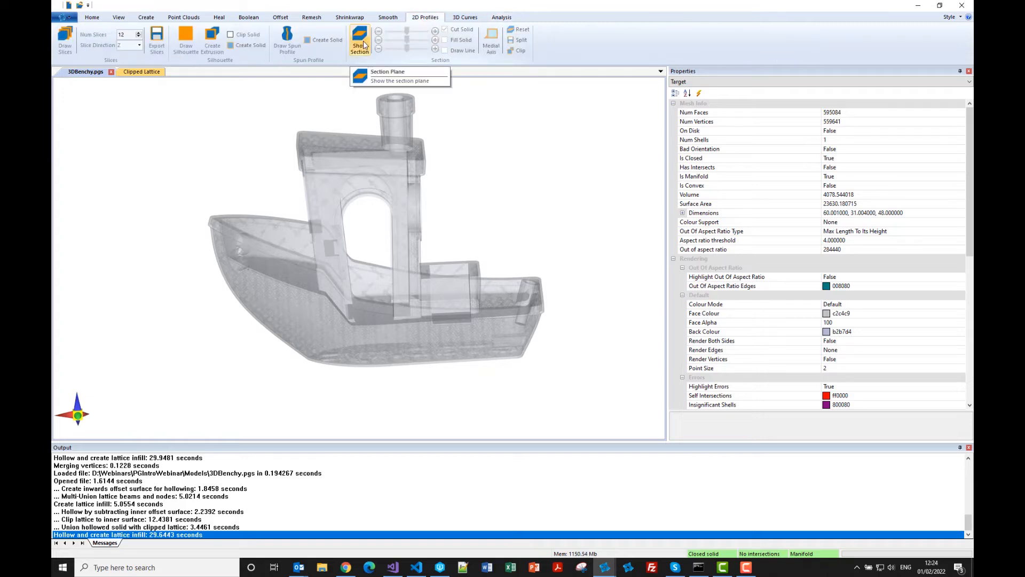
click(359, 40)
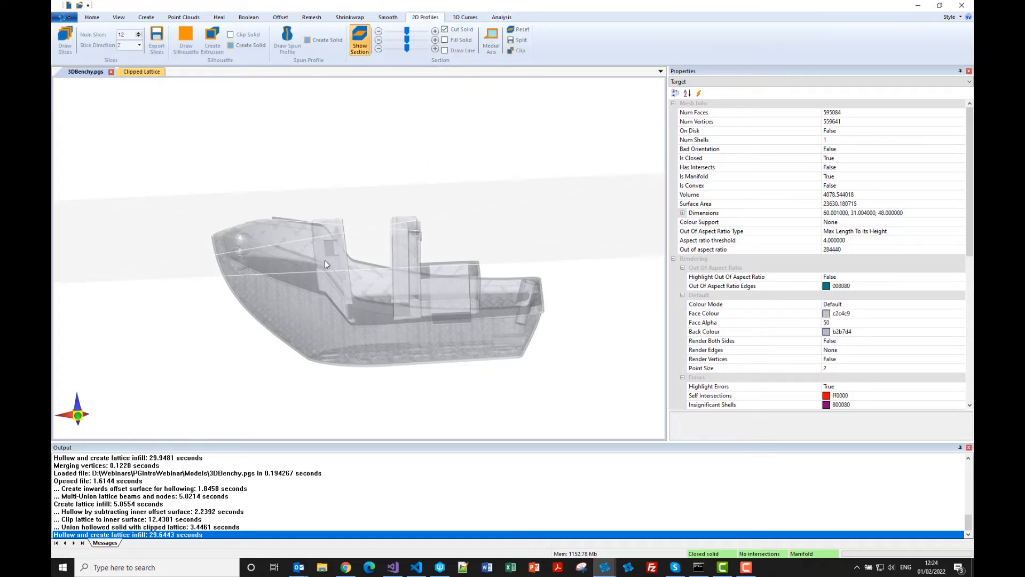
right_click(325, 259)
click(337, 277)
middle_drag(326, 253, 327, 271)
middle_drag(322, 203, 331, 242)
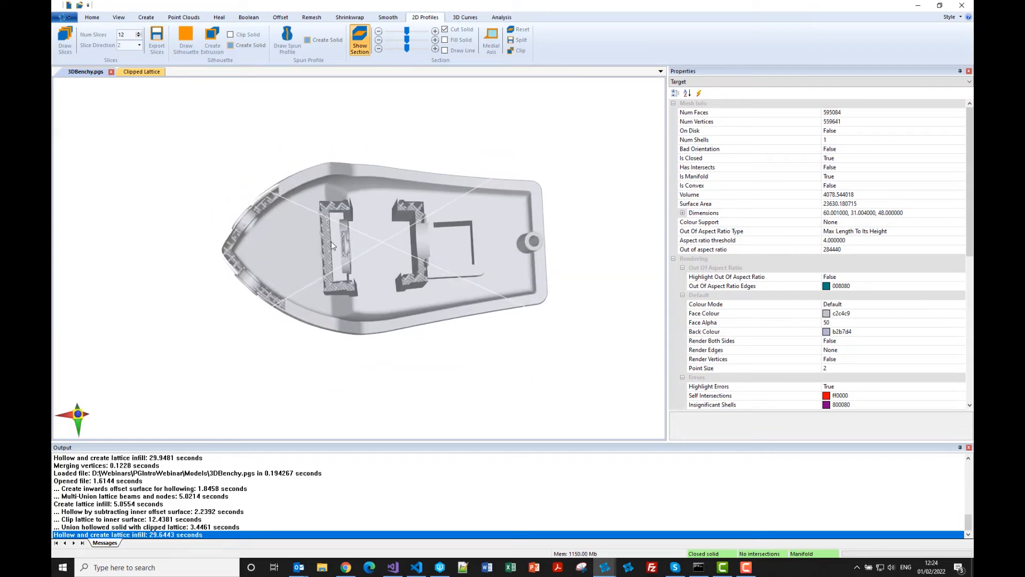
Move the section plane down and back up through the boat's cabin and bow, enabling Fill Solid for the cut.
scroll(331, 241, up, 5)
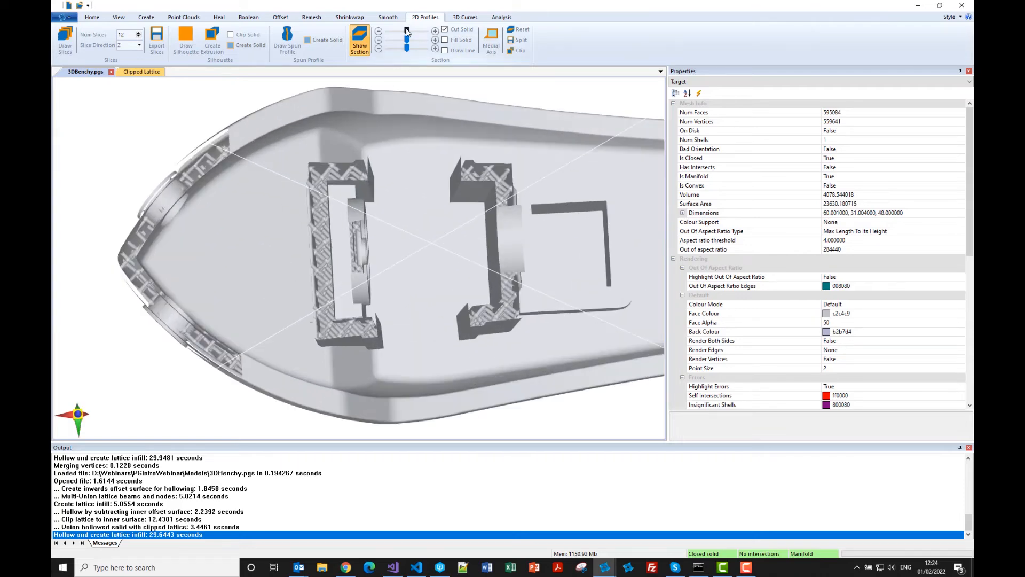
drag(407, 31, 404, 31)
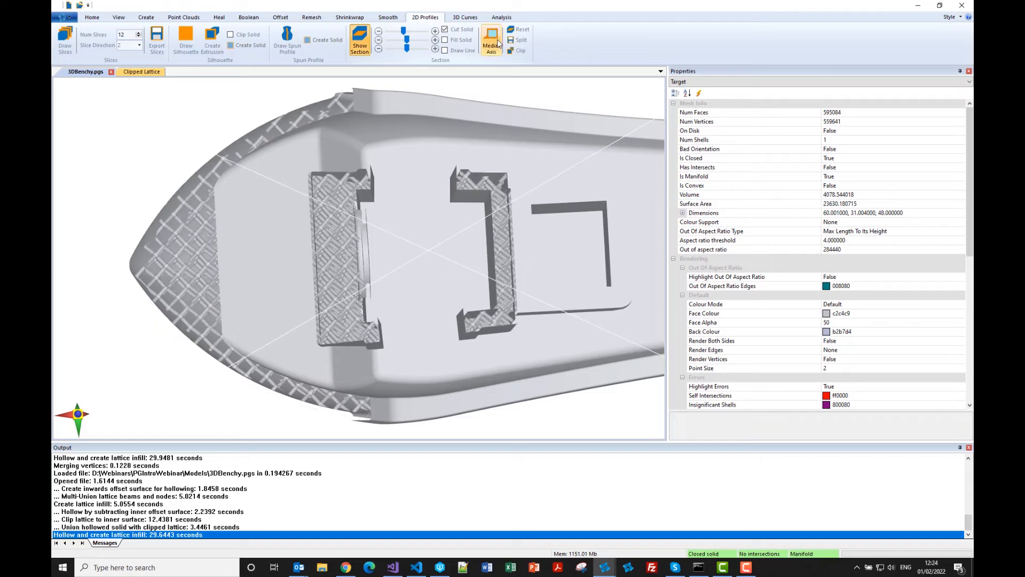
click(455, 42)
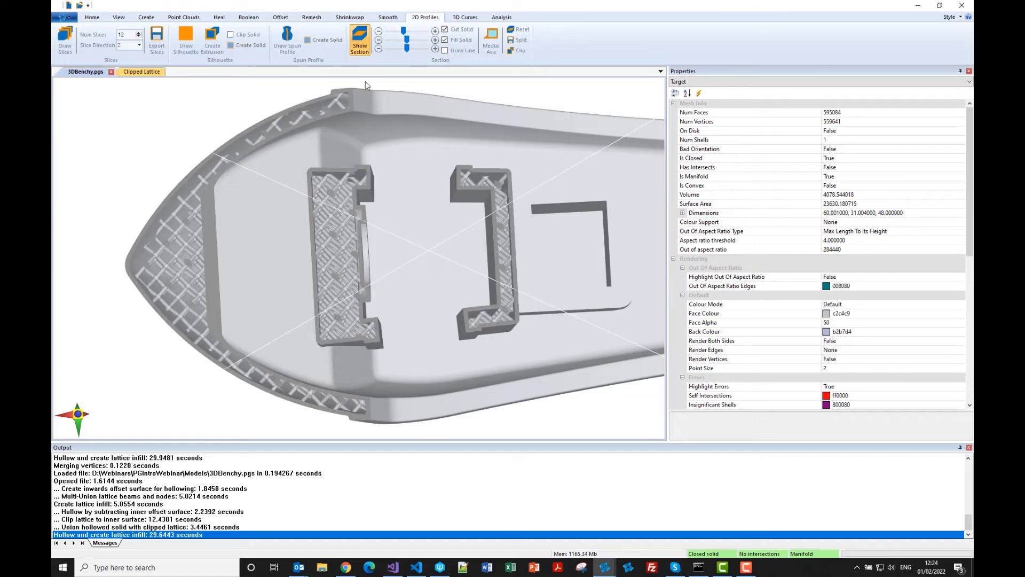
drag(404, 31, 407, 33)
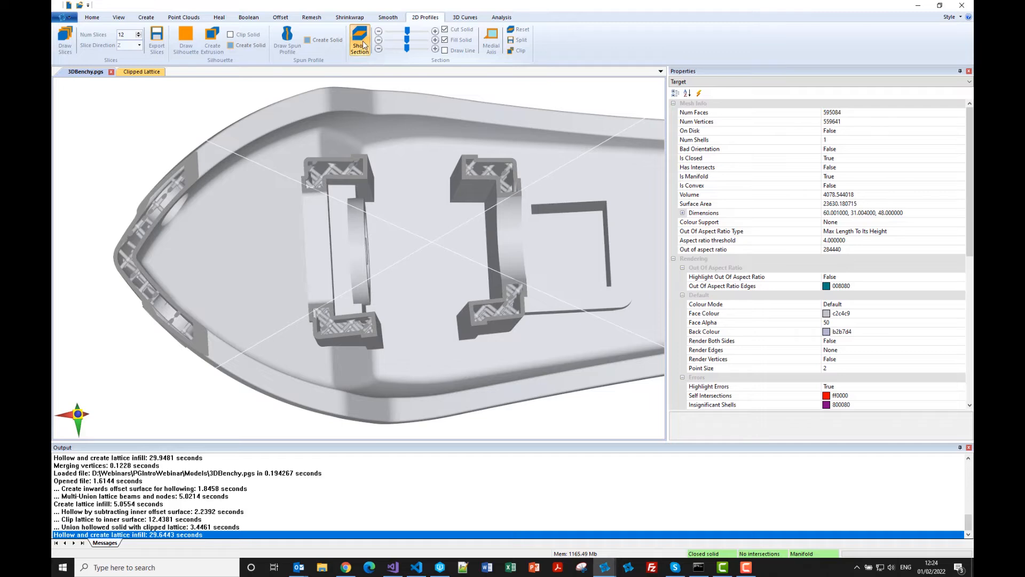
Hide the section plane and undo the boat's Diamond lattice infill to restore the original solid.
click(359, 41)
middle_drag(355, 139, 317, 146)
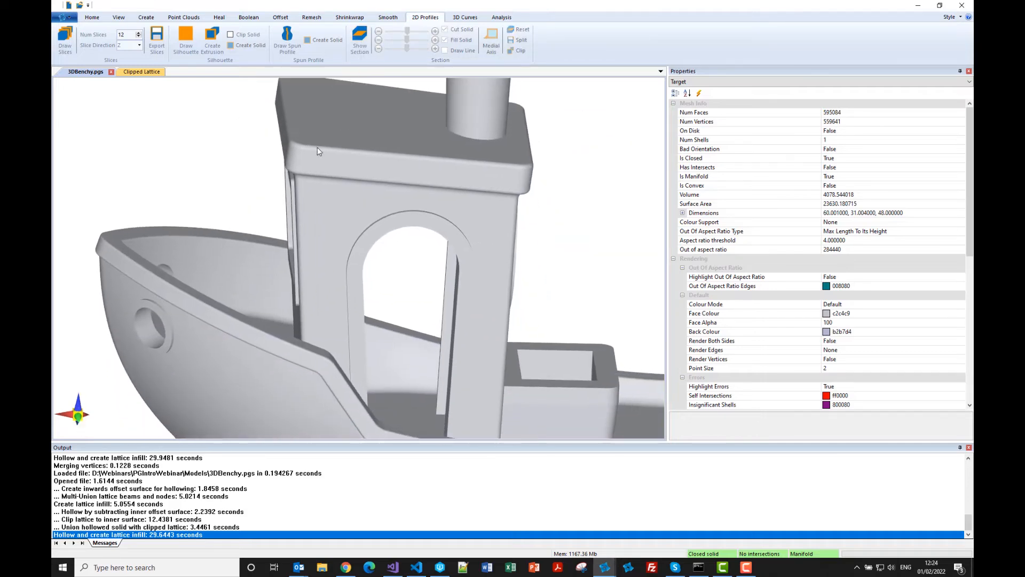
click(64, 17)
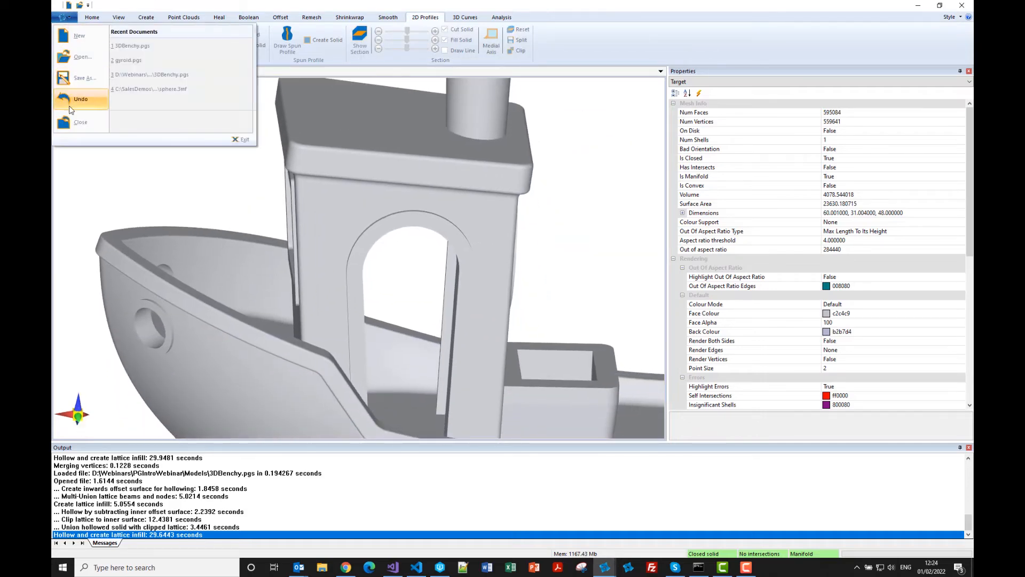
click(79, 122)
scroll(283, 184, down, 6)
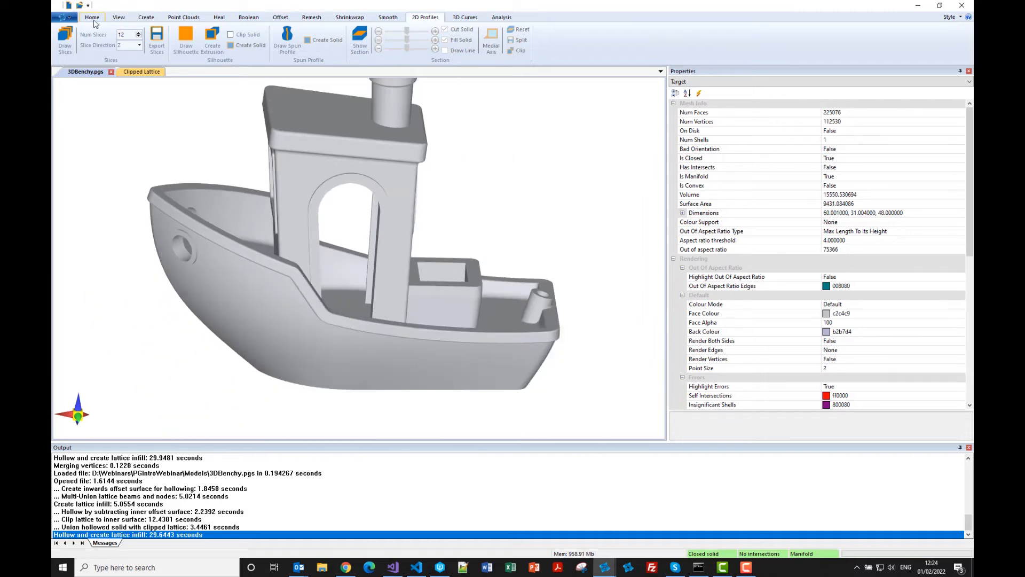
Load gyroid.pgs from the Models folder as the tool solid alongside the boat.
click(92, 17)
click(85, 38)
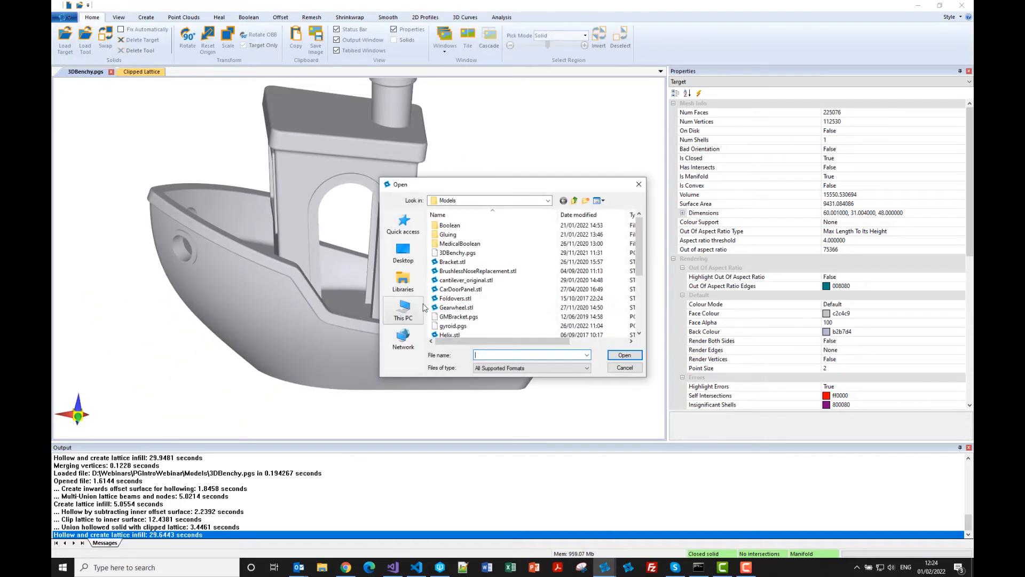
click(453, 326)
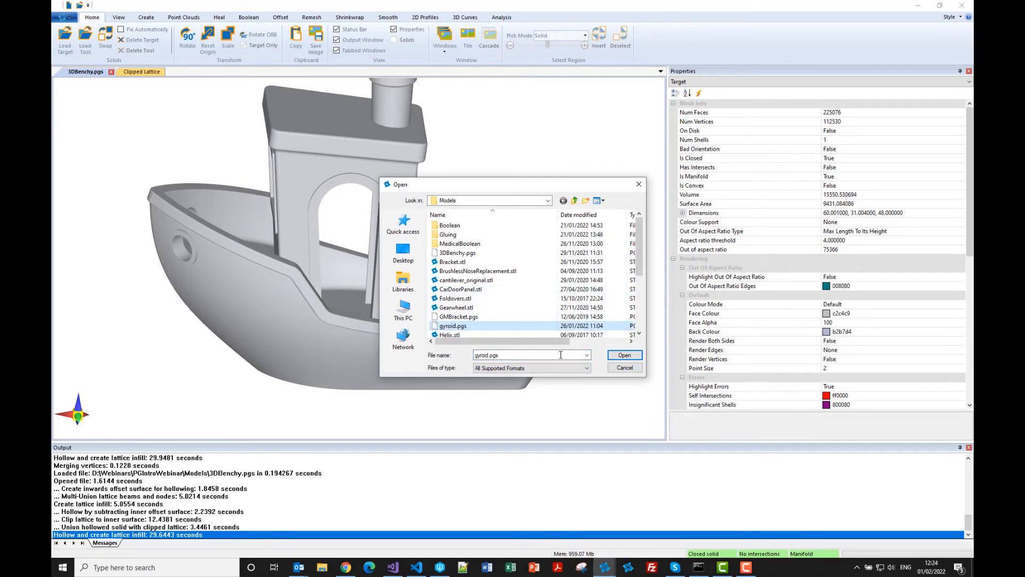
click(623, 356)
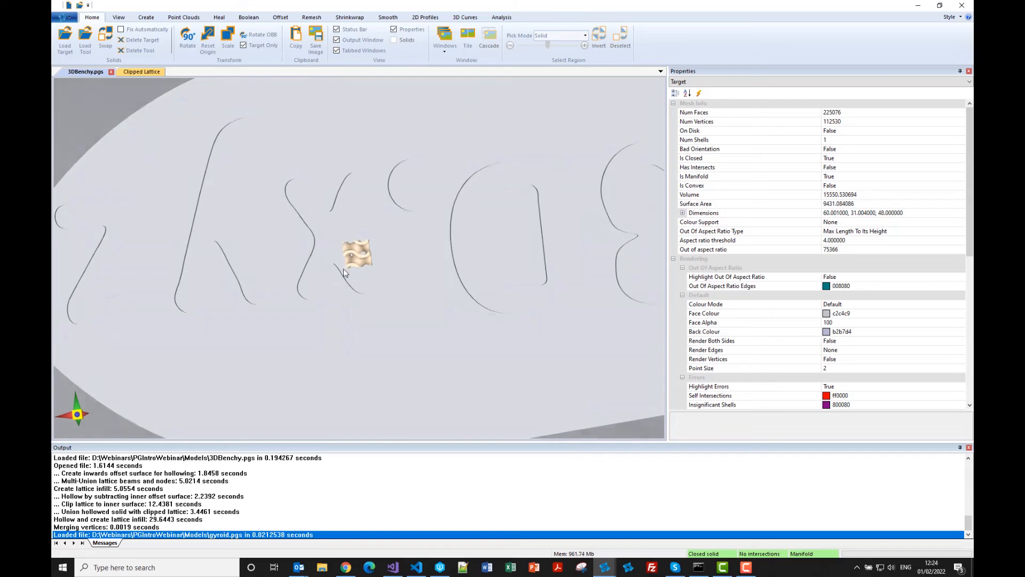
middle_drag(343, 268, 344, 307)
scroll(338, 240, down, 6)
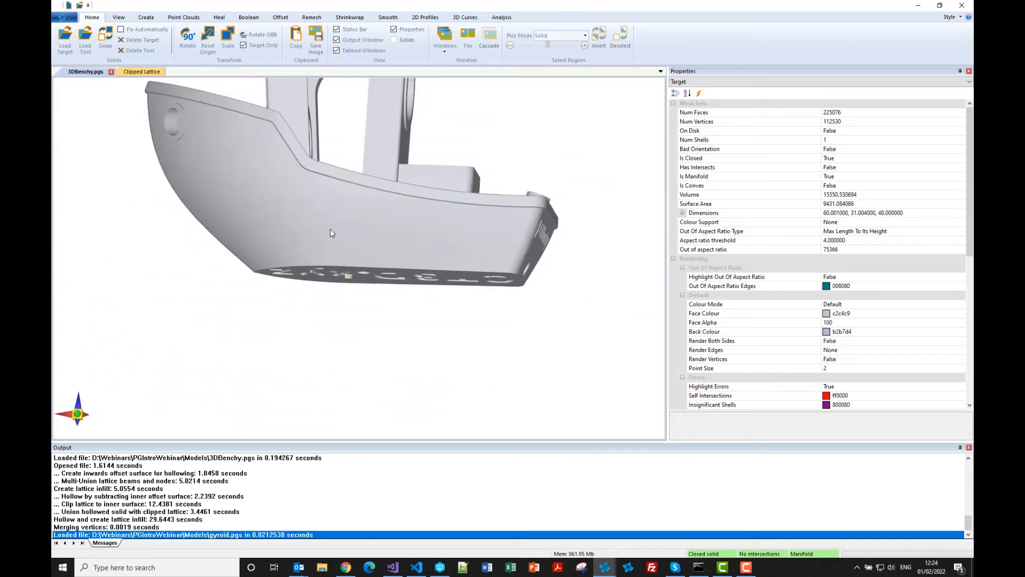
middle_drag(330, 233, 320, 362)
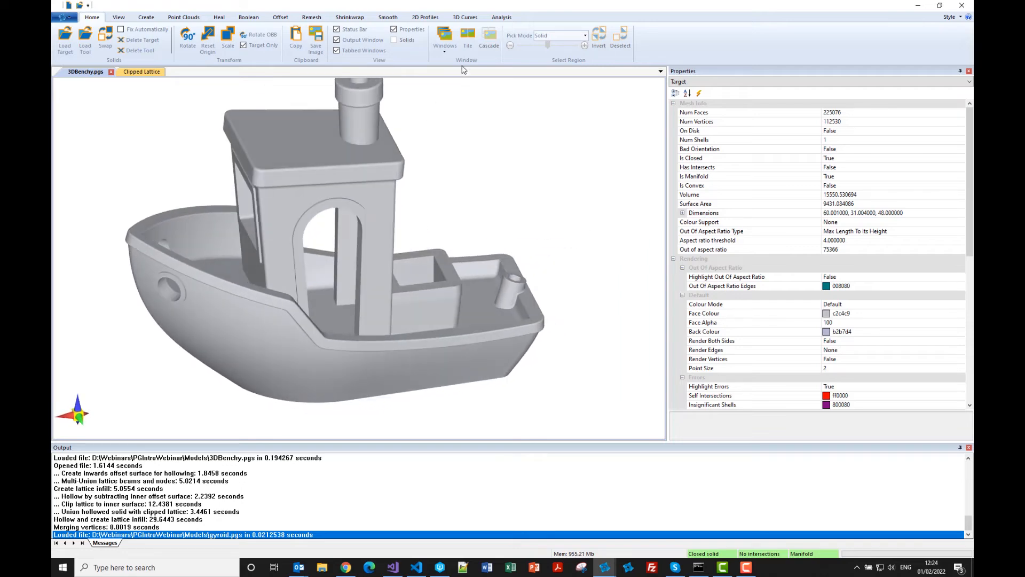
Generate a clipped lattice infill for the boat using the Tool type with grid size 6.
click(500, 20)
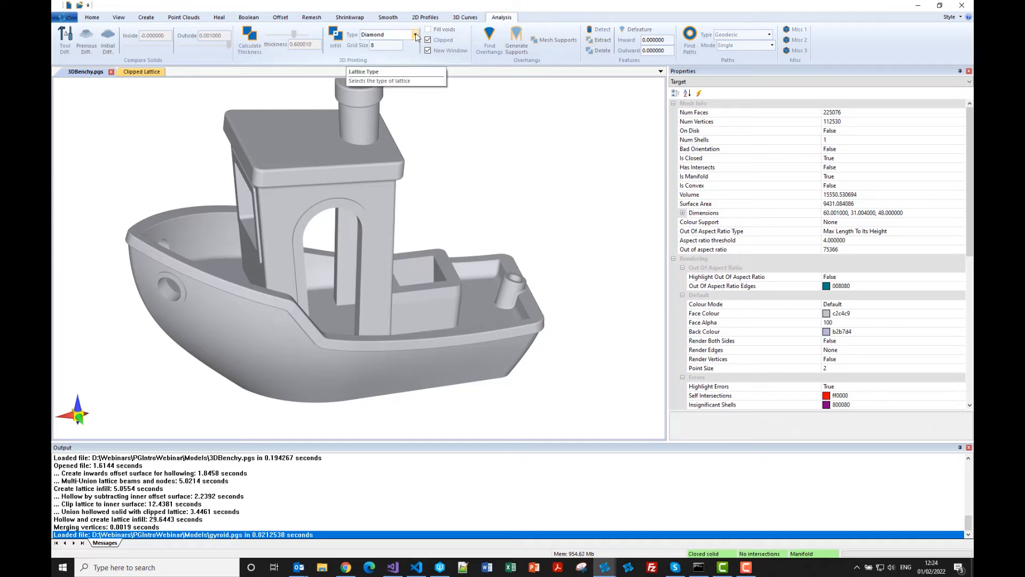
click(395, 35)
click(373, 87)
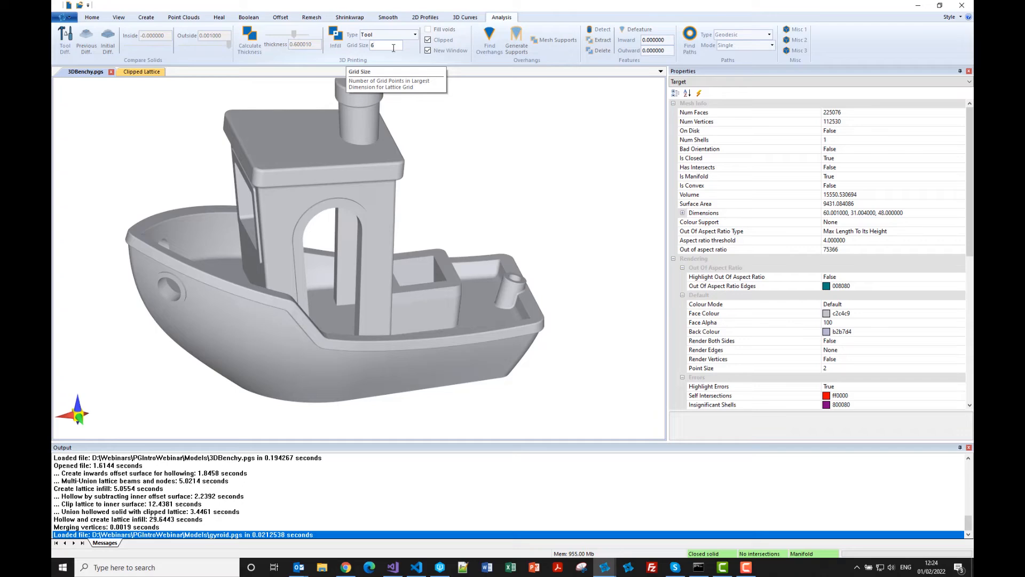
click(332, 45)
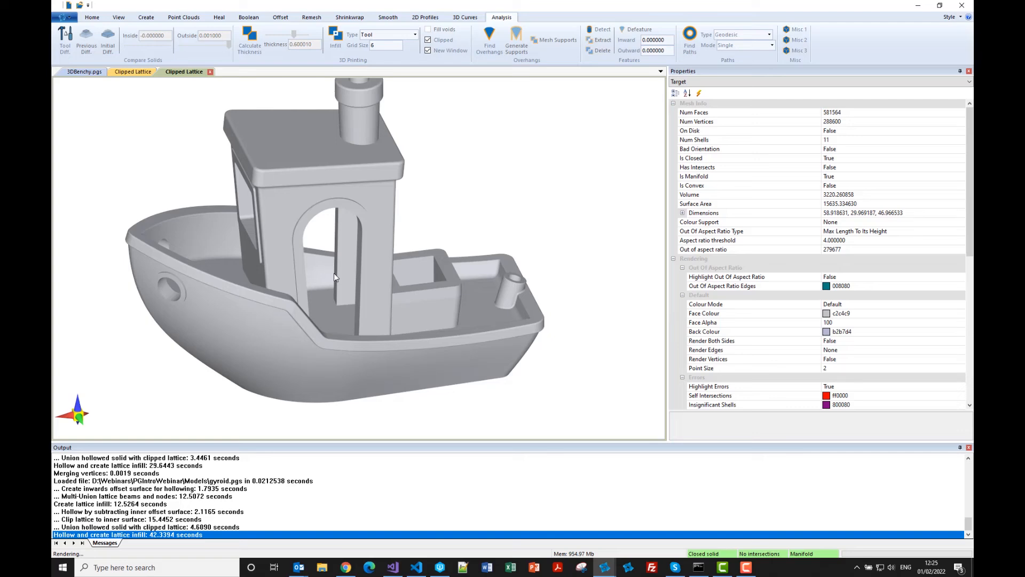
Turn off error highlighting on the boat's clipped gyroid lattice and inspect its structure up close.
middle_drag(337, 308, 358, 300)
right_click(325, 319)
click(353, 394)
scroll(319, 294, up, 5)
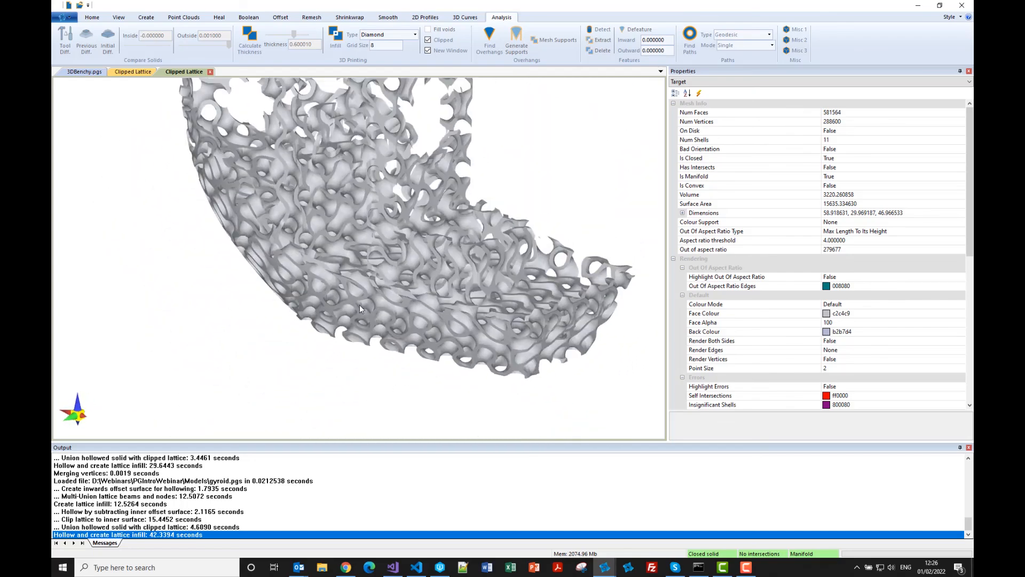
scroll(359, 293, down, 6)
Return to the 3DBenchy model and make it transparent to examine the gyroid infill inside its shell.
click(85, 73)
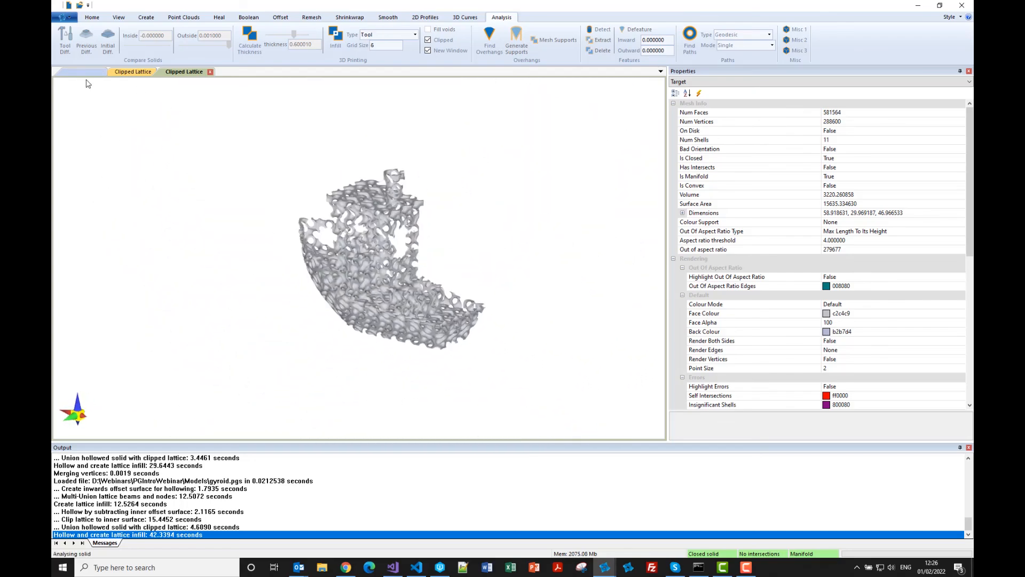
scroll(366, 267, up, 5)
middle_drag(356, 283, 327, 271)
scroll(308, 278, down, 5)
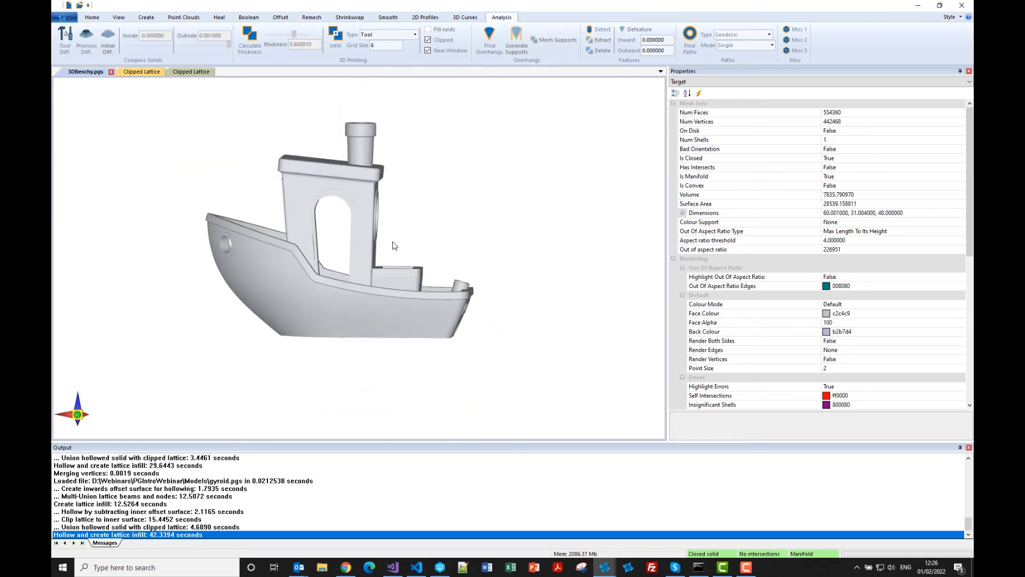
right_click(353, 295)
click(376, 314)
scroll(315, 305, up, 5)
mouse_move(317, 290)
middle_down()
mouse_move(316, 270)
mouse_move(315, 311)
mouse_move(318, 293)
middle_up()
scroll(319, 294, down, 4)
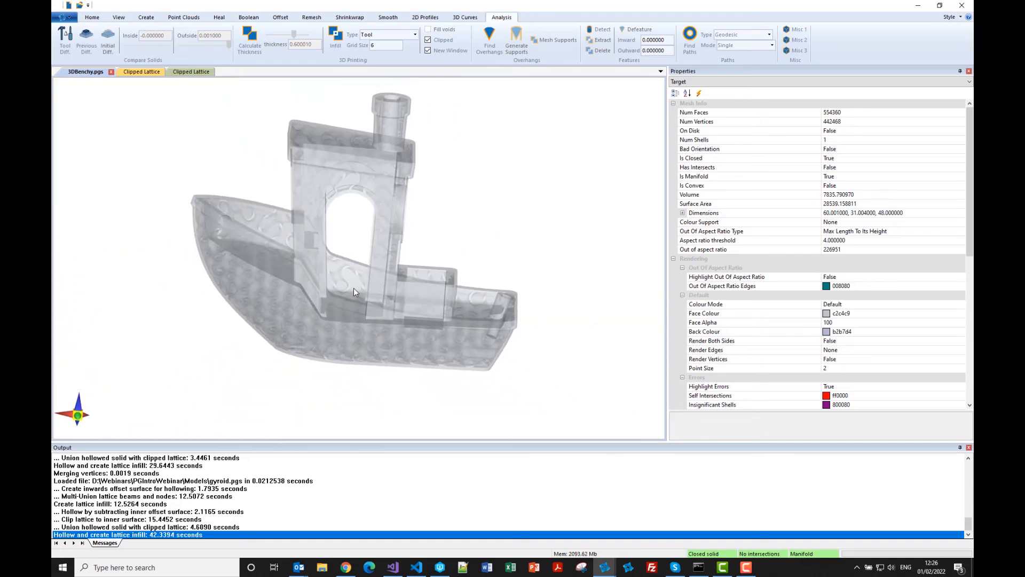
Cut the gyroid-filled boat with the section plane, turn off its transparency and view the cut from above.
click(425, 18)
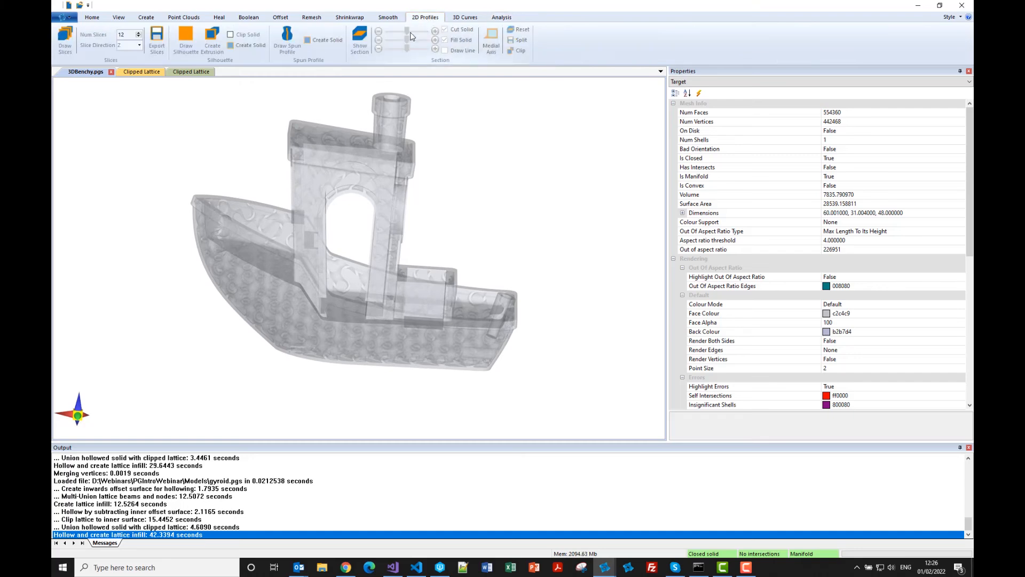
click(360, 40)
right_click(327, 313)
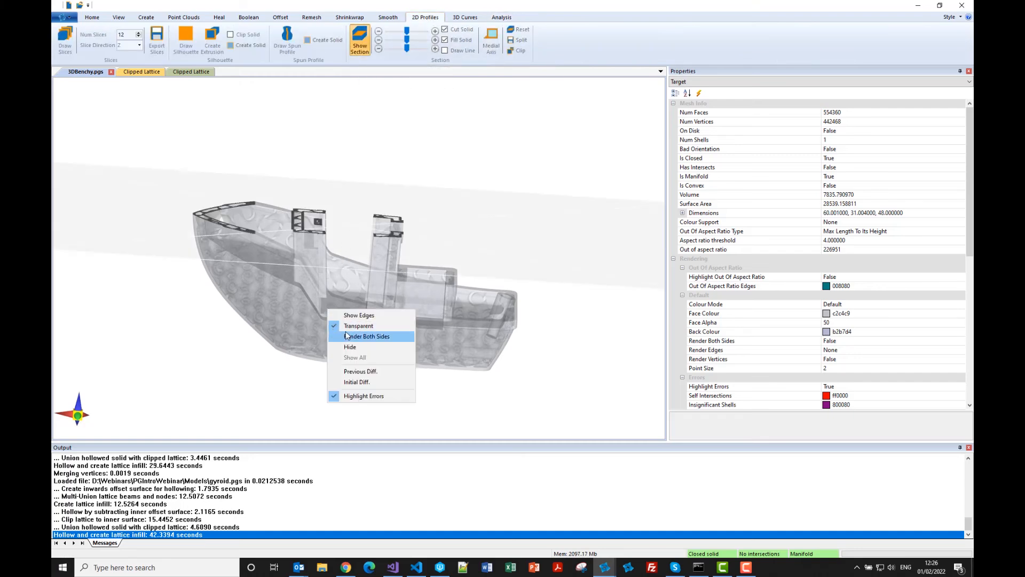
click(344, 328)
middle_drag(333, 234, 332, 266)
middle_drag(341, 176, 359, 230)
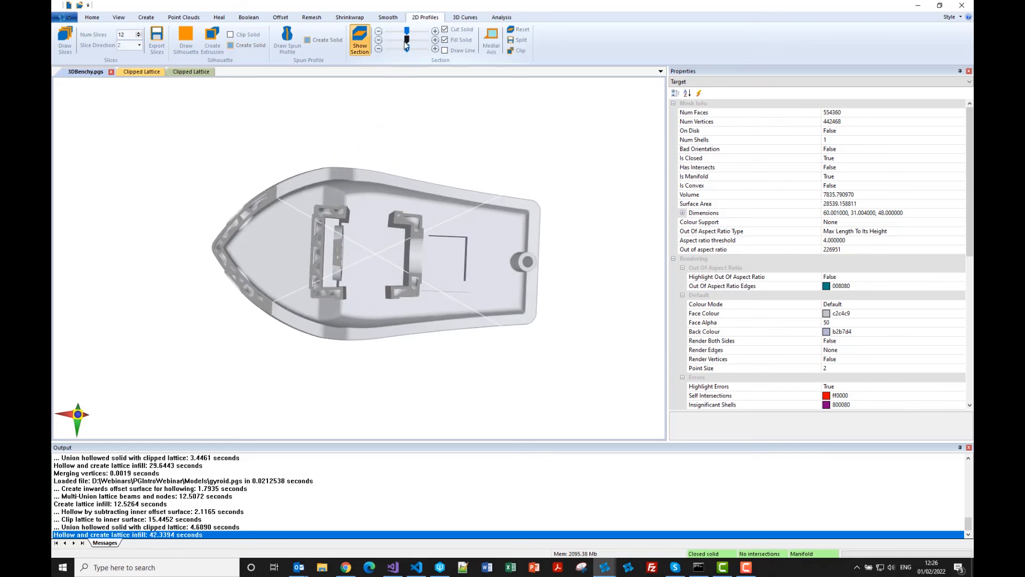
Adjust the section plane's distance and tilt it steeply to examine the gyroid infill along the boat's length.
scroll(374, 243, up, 3)
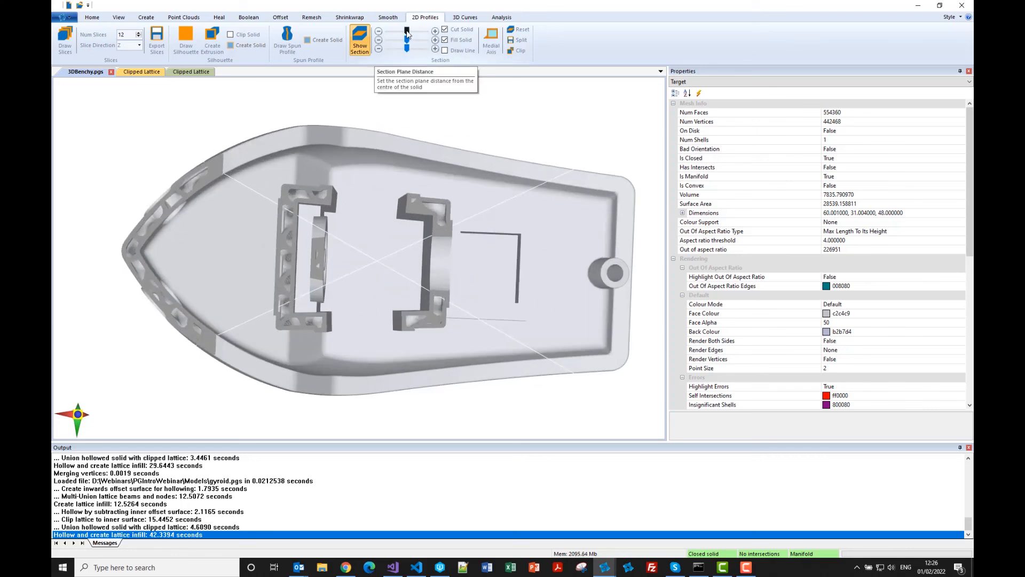
drag(407, 30, 396, 42)
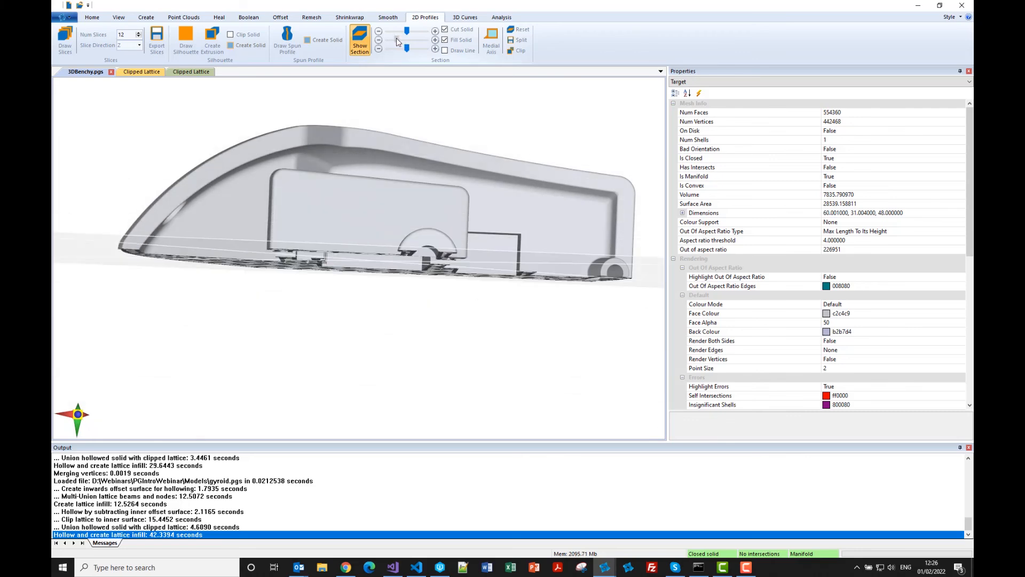
mouse_move(382, 273)
middle_down()
mouse_move(388, 255)
mouse_move(372, 247)
mouse_move(418, 226)
mouse_move(373, 279)
middle_up()
scroll(381, 271, down, 3)
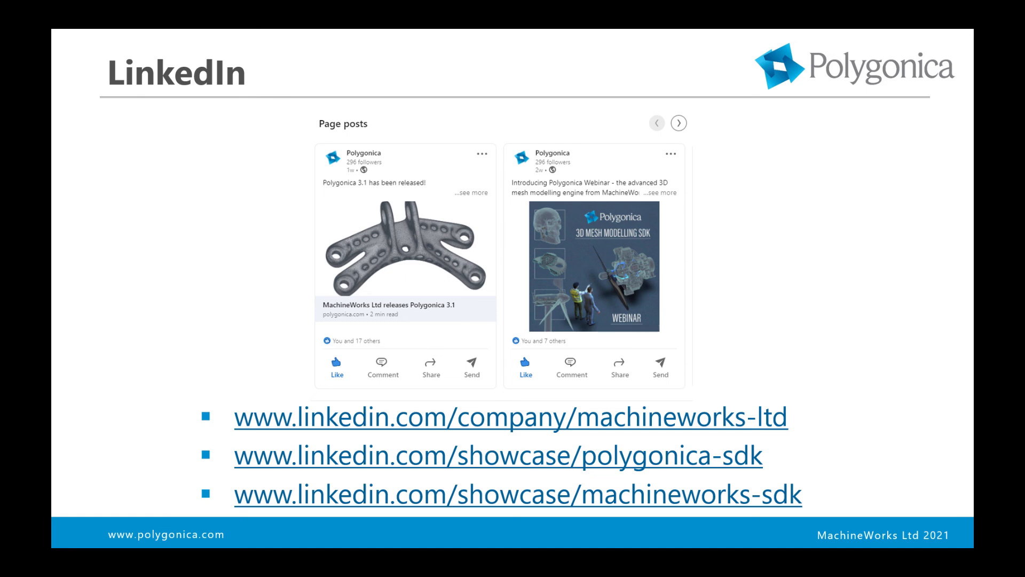
key(Right)
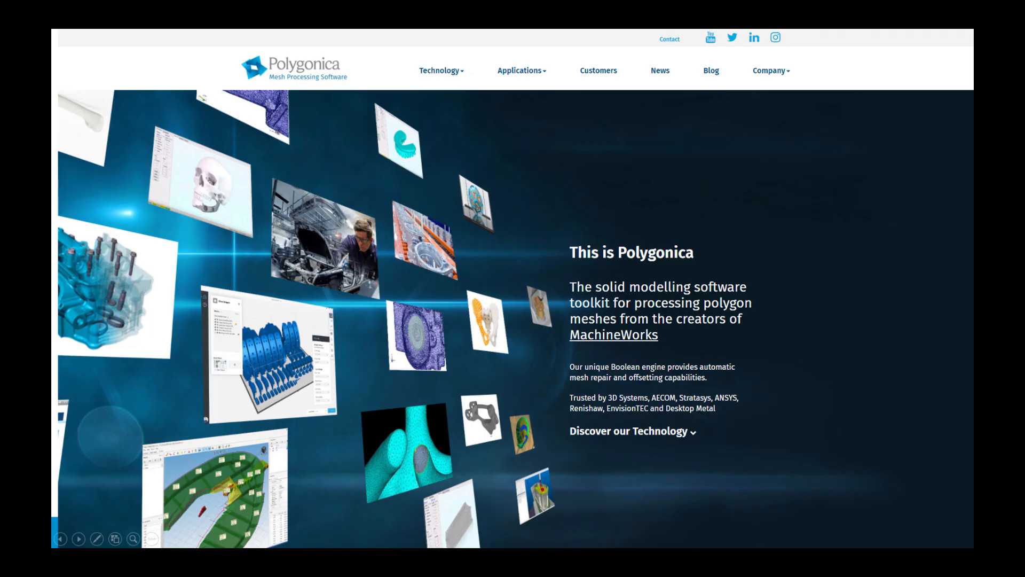